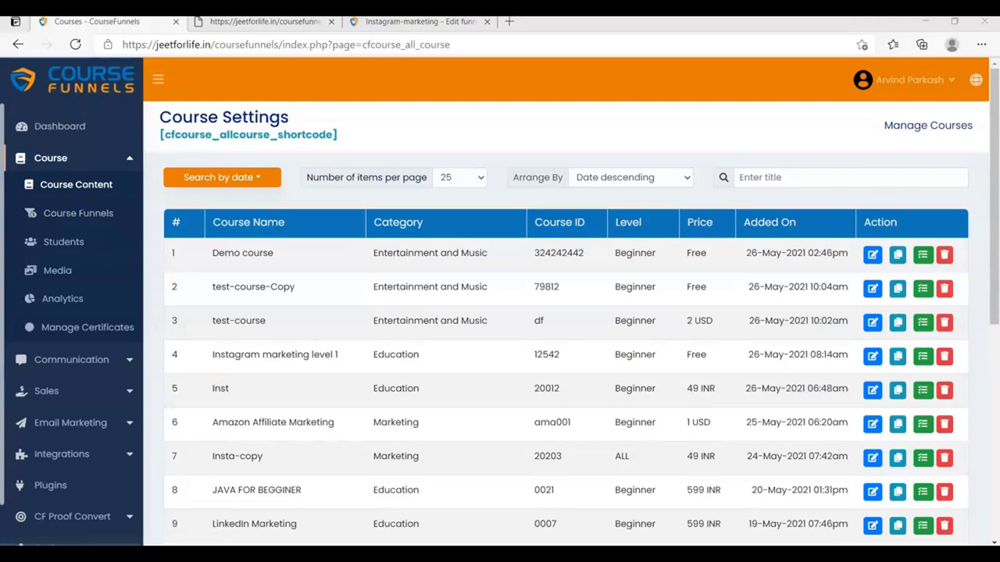
Open the email marketing sequences and start creating a new email sequence.
scroll(6, 314, "down", 1)
left_click(43, 375)
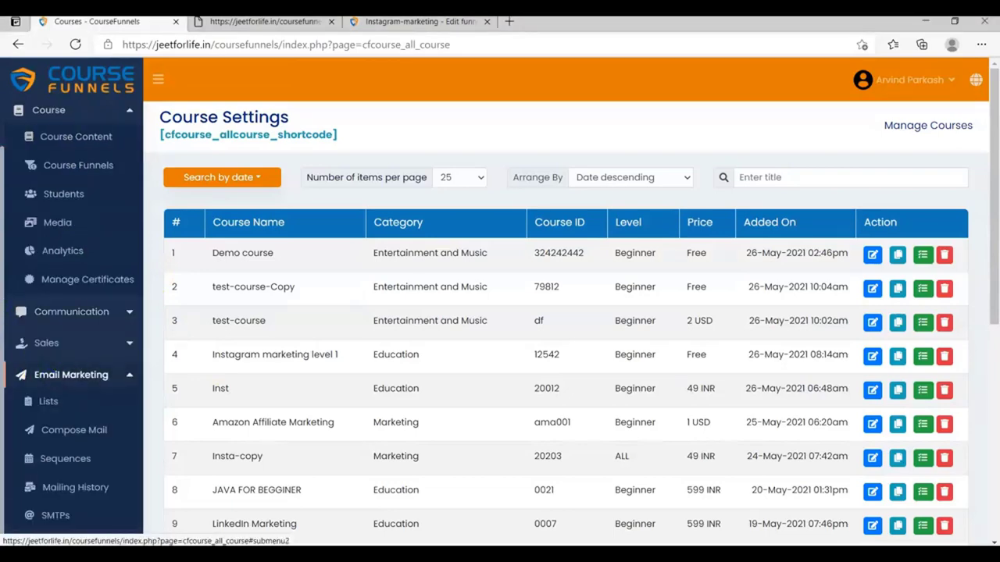
scroll(70, 328, "down", 2)
right_click(73, 336)
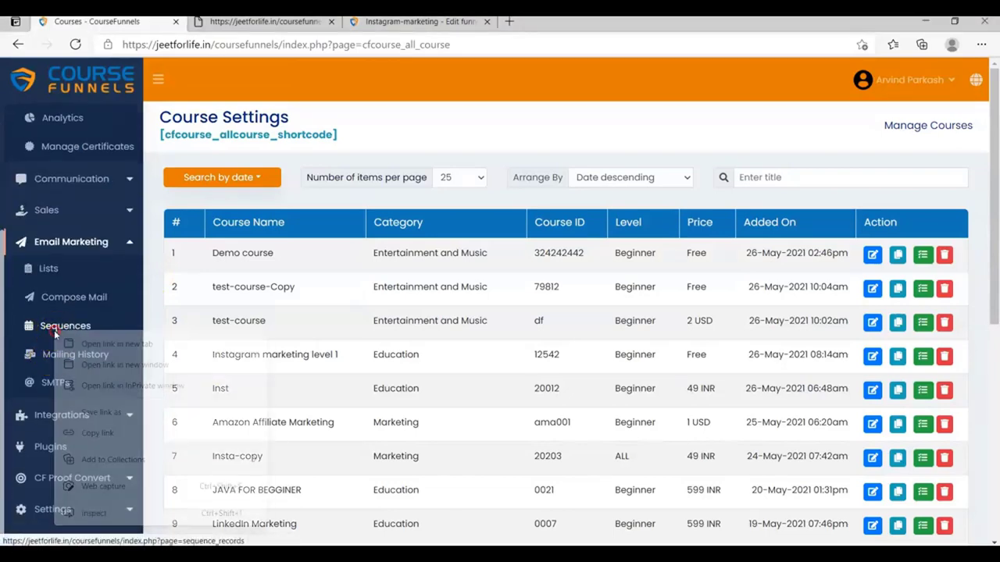
left_click(81, 344)
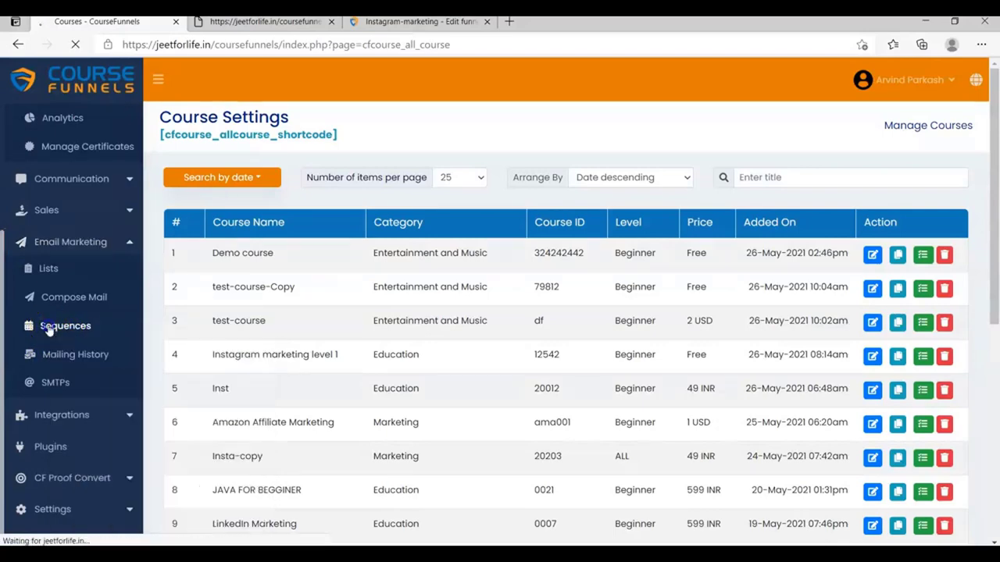
left_click(49, 327)
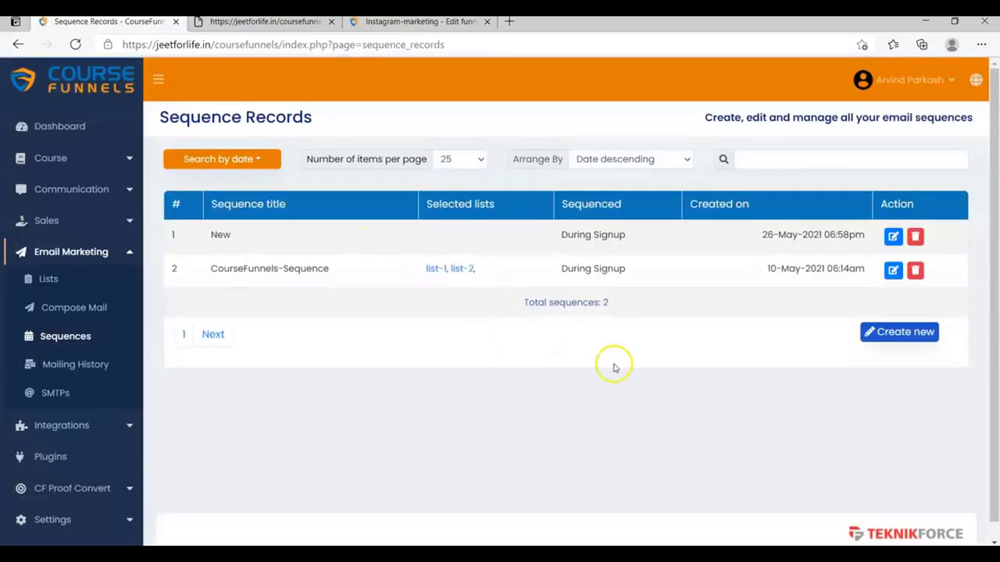
left_click(900, 334)
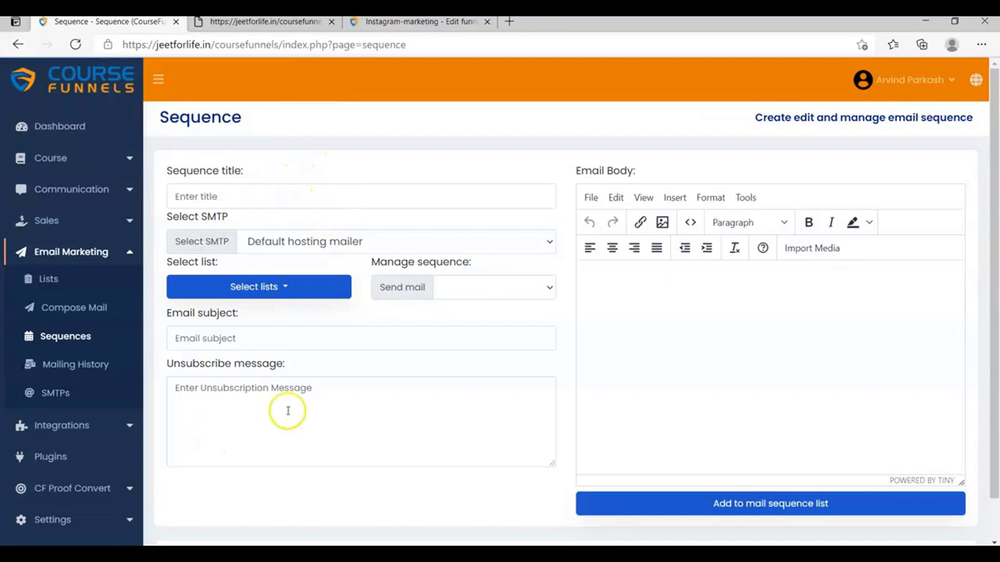
Enter "Instagram marketing sequence" as the title of the new sequence.
left_click(340, 408)
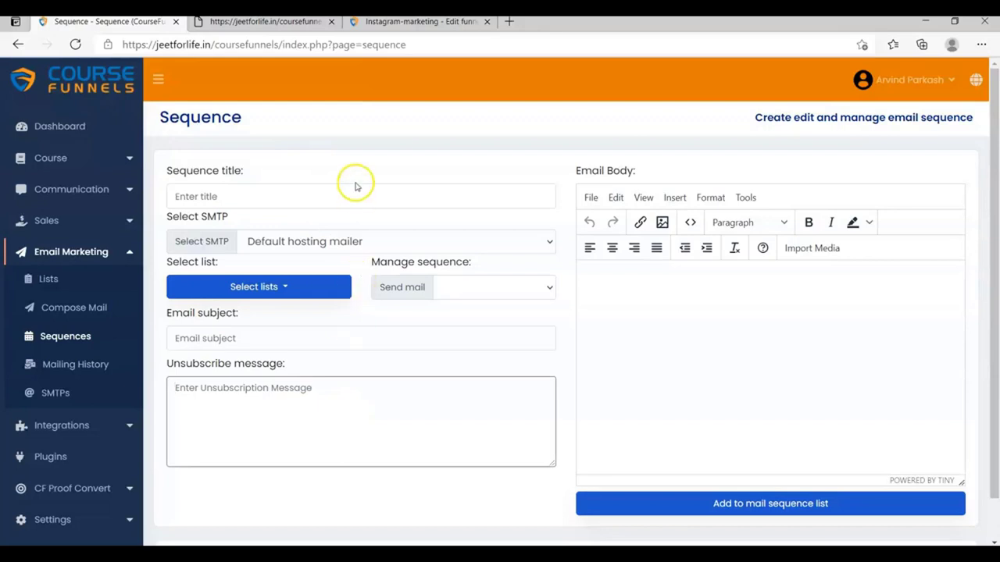
left_click(263, 190)
type("Instagram marketing")
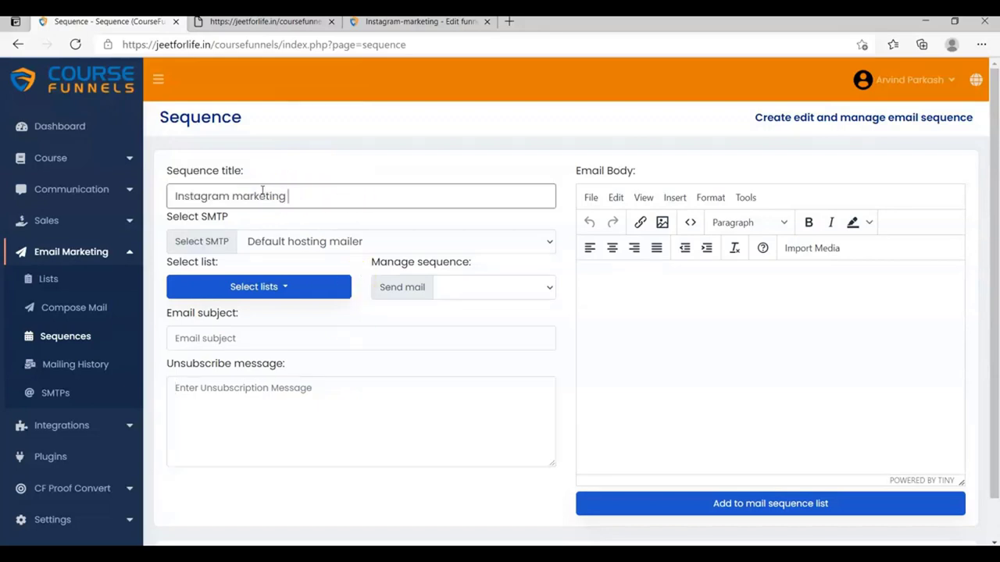
type("stdue")
type("nce")
Set the sequence's SMTP to Gmail SMTP.
left_click(273, 241)
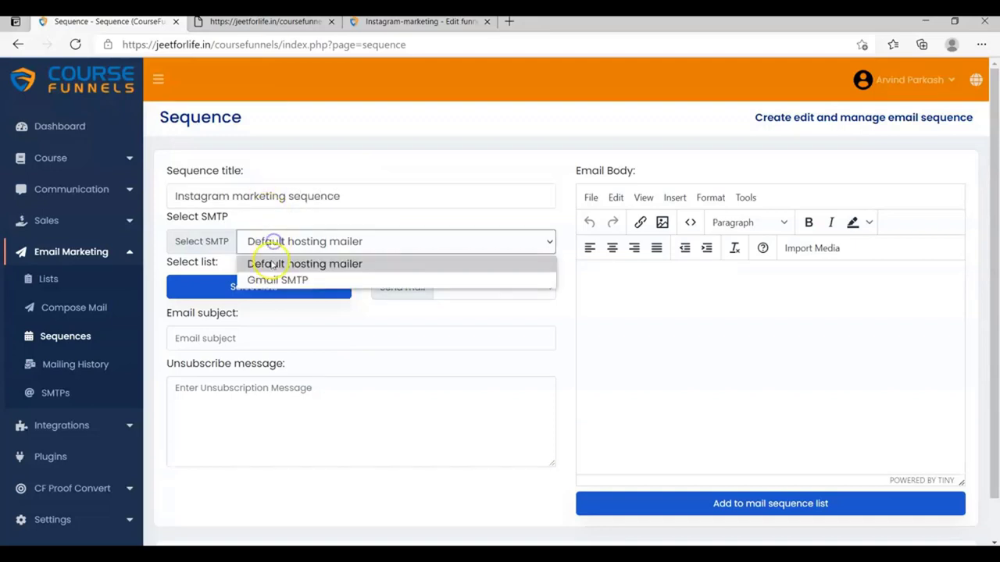
left_click(267, 279)
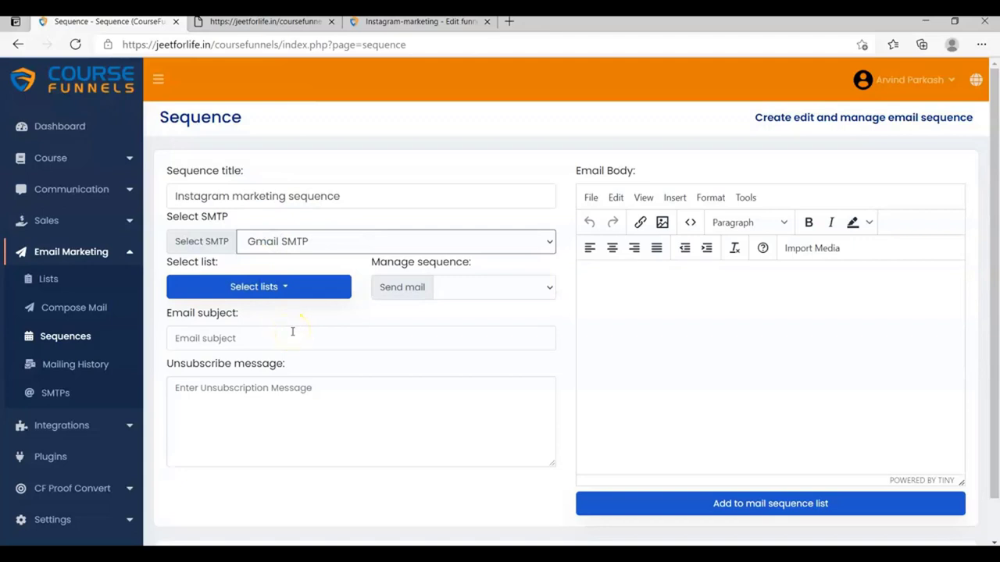
left_click(308, 245)
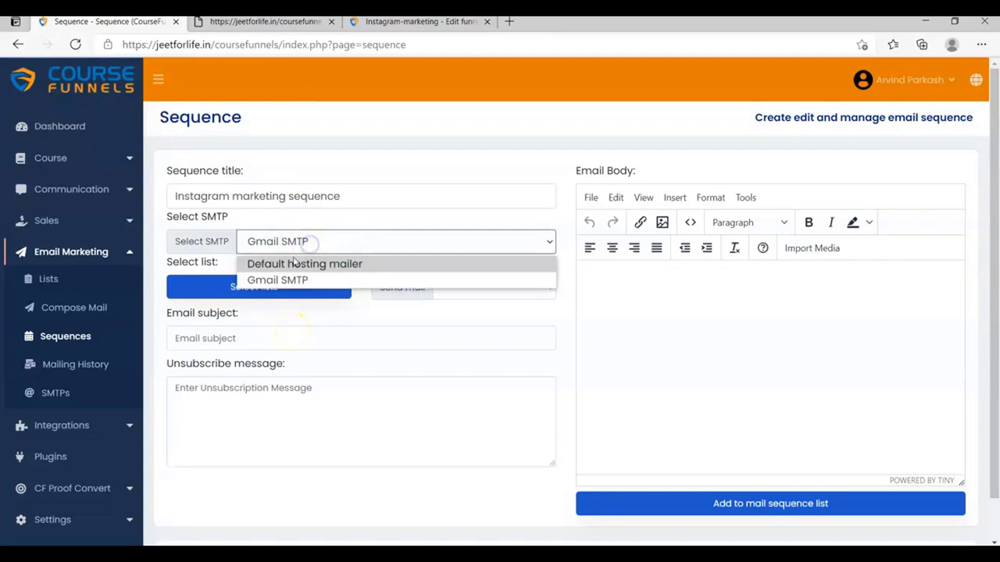
left_click(283, 280)
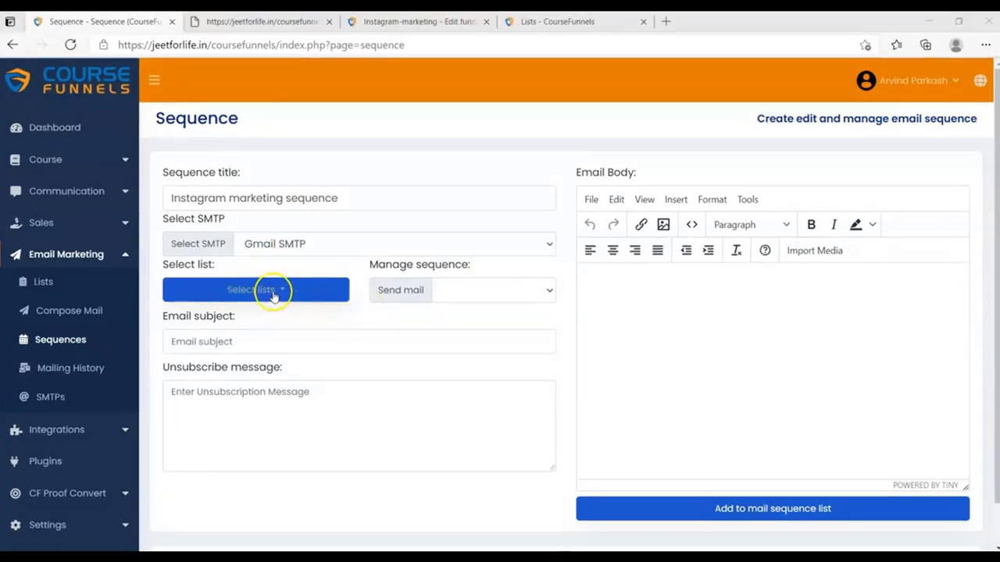
Check the existing lists on the Lists page in a separate tab and assign the "Instgram marketing student" list to the sequence.
left_click(273, 290)
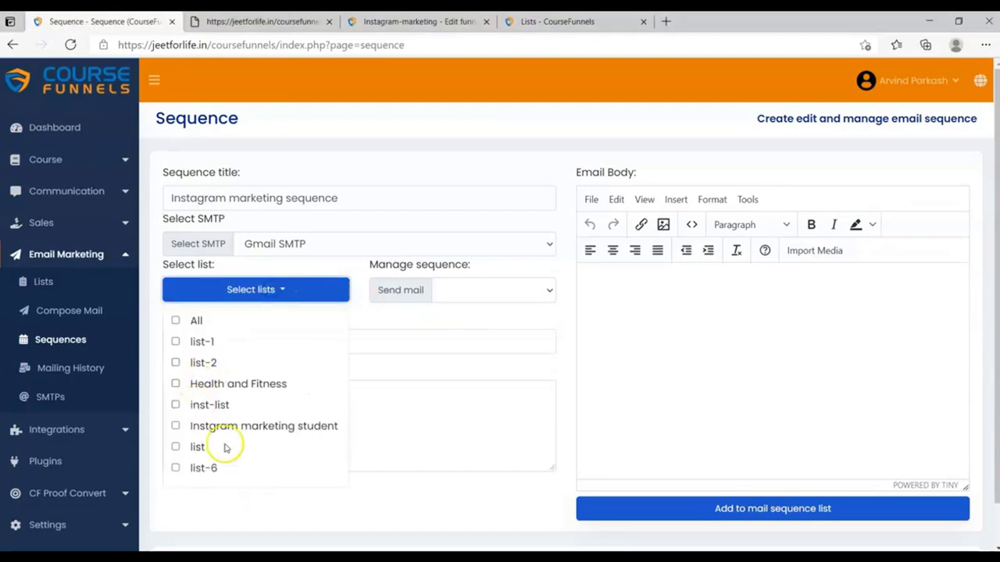
right_click(43, 287)
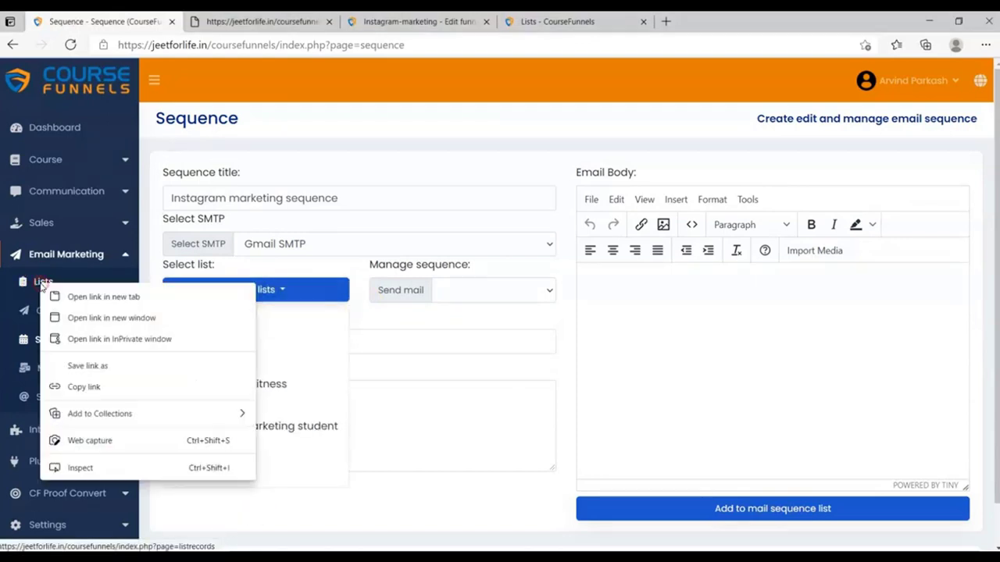
left_click(82, 296)
left_click(715, 22)
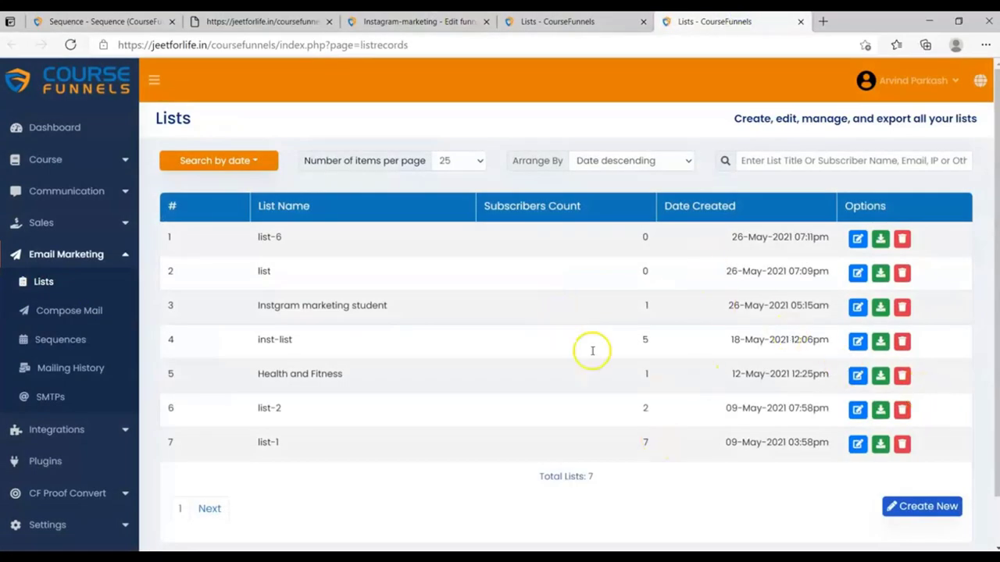
left_click(110, 22)
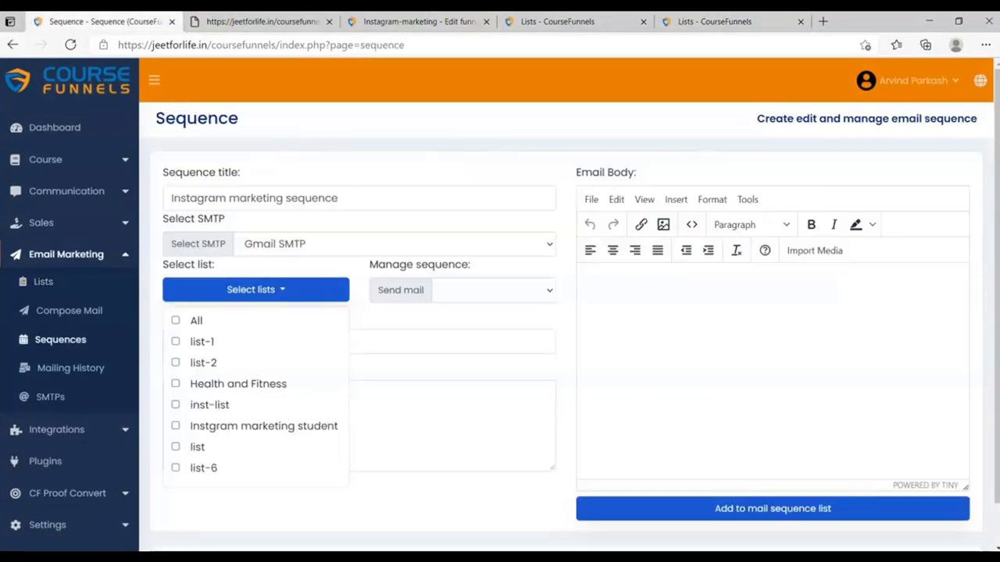
left_click(176, 425)
left_click(500, 340)
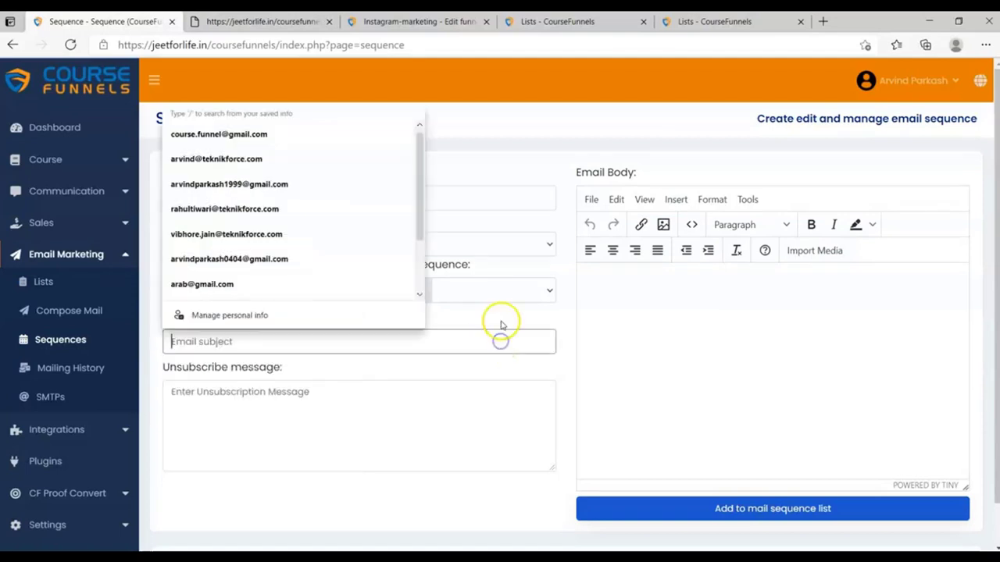
left_click(491, 307)
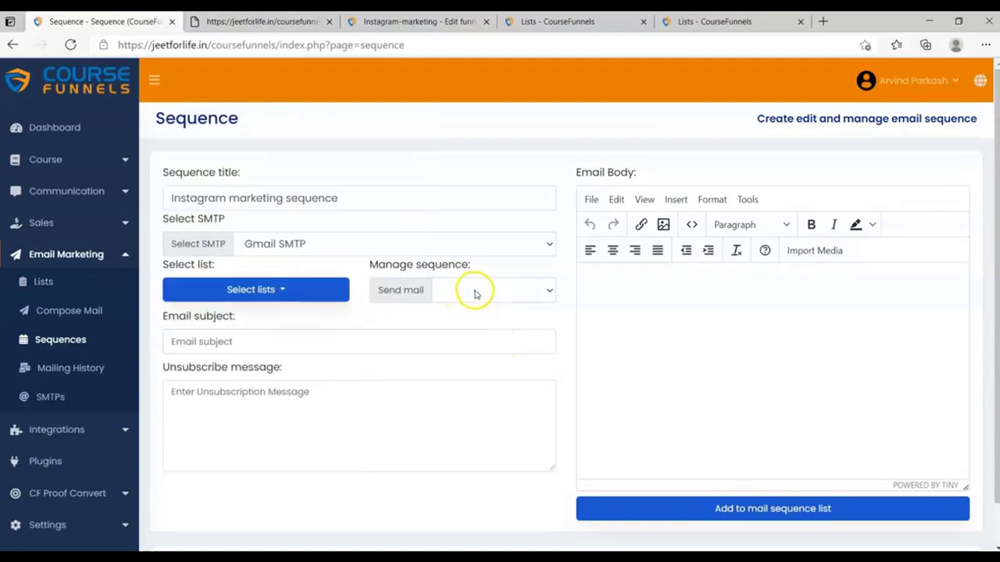
Set the mail to be sent During Signup and enter "Thanks for purchasing course" as the email subject.
left_click(475, 294)
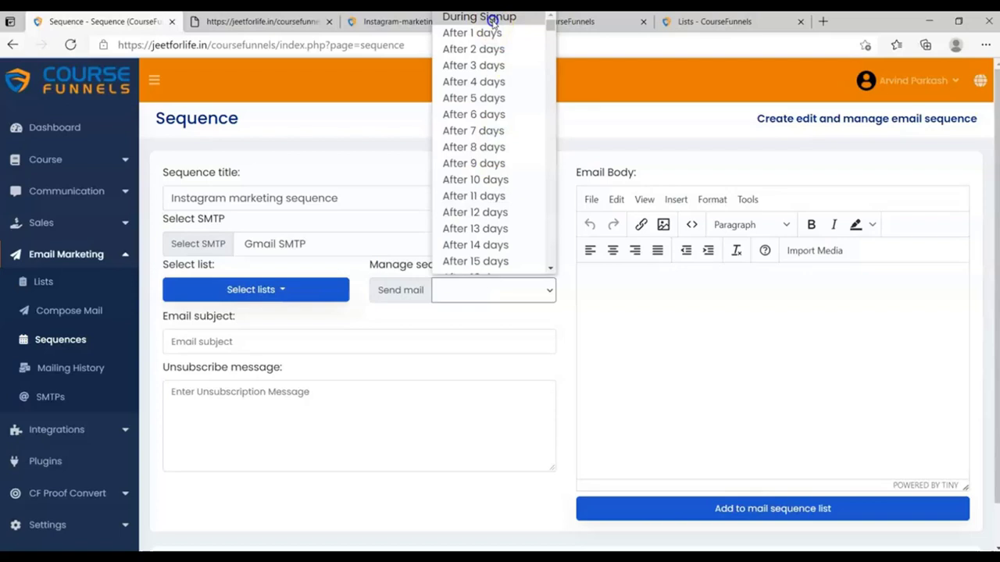
left_click(493, 21)
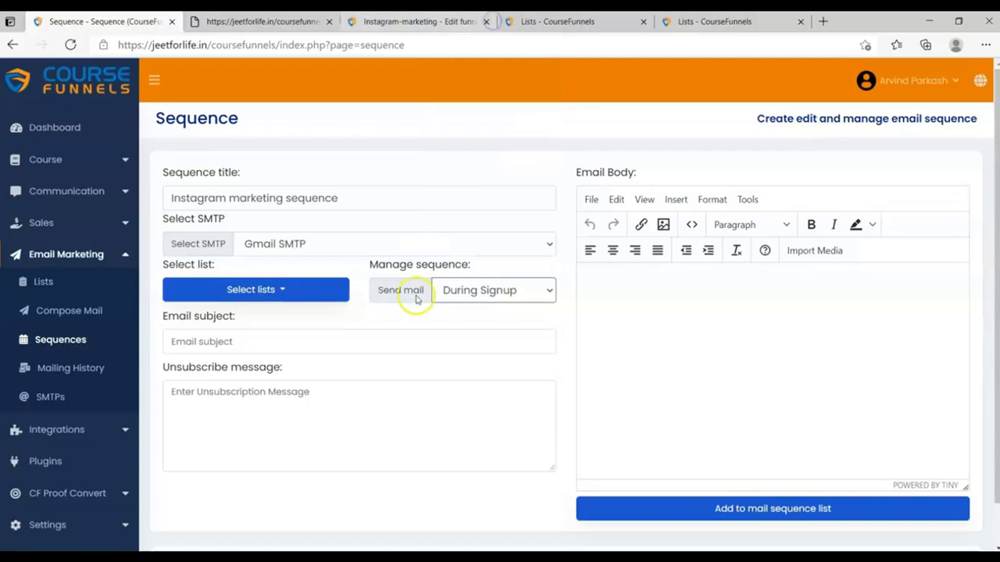
left_click(251, 343)
type("Thanks for purchasing")
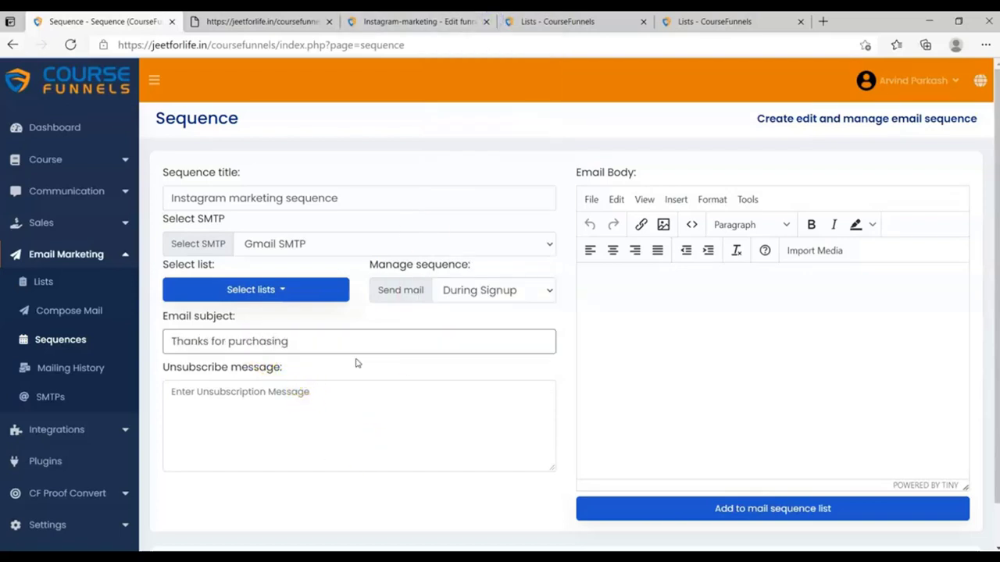
type(" course")
Enter the unsubscribe message "For unsubscribe {unsubscribe}link{/unsubscribe}".
left_click(340, 400)
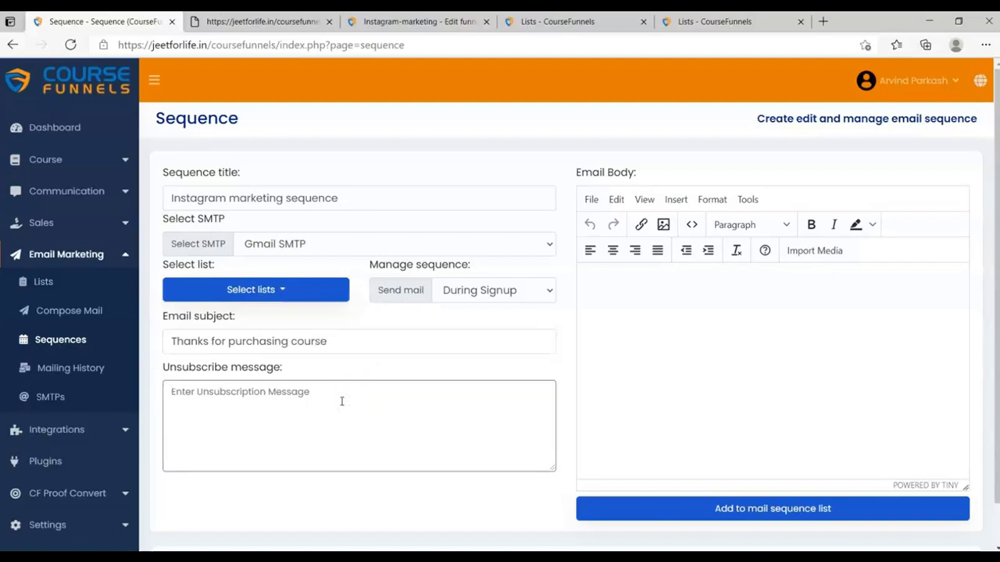
type("For unsubscribe")
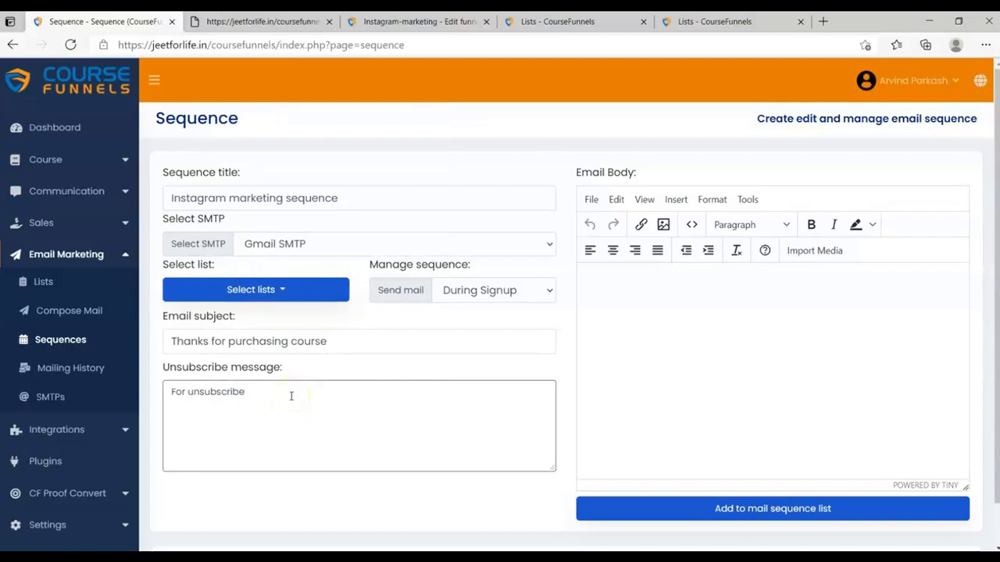
type(" {unsubscr")
type("ibe}")
type("link[]")
type("/ur")
type("sub")
type("scribe")
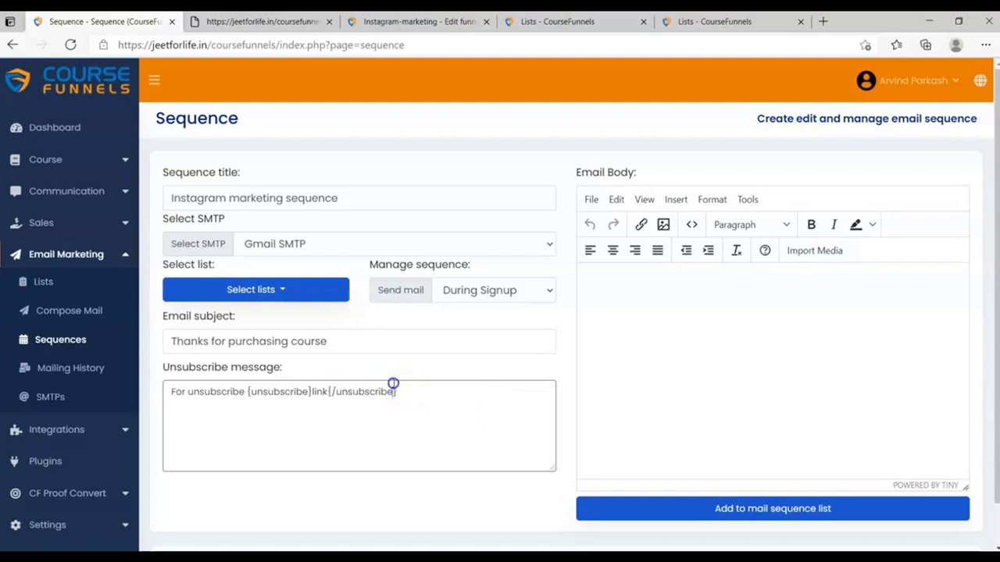
left_click(480, 383)
left_click(643, 294)
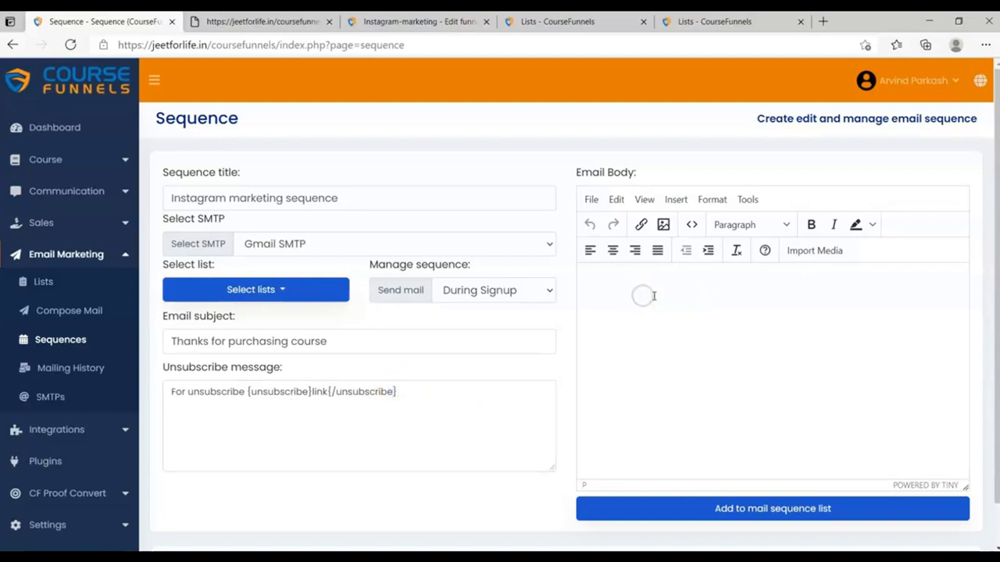
left_click_drag(996, 253, 997, 303)
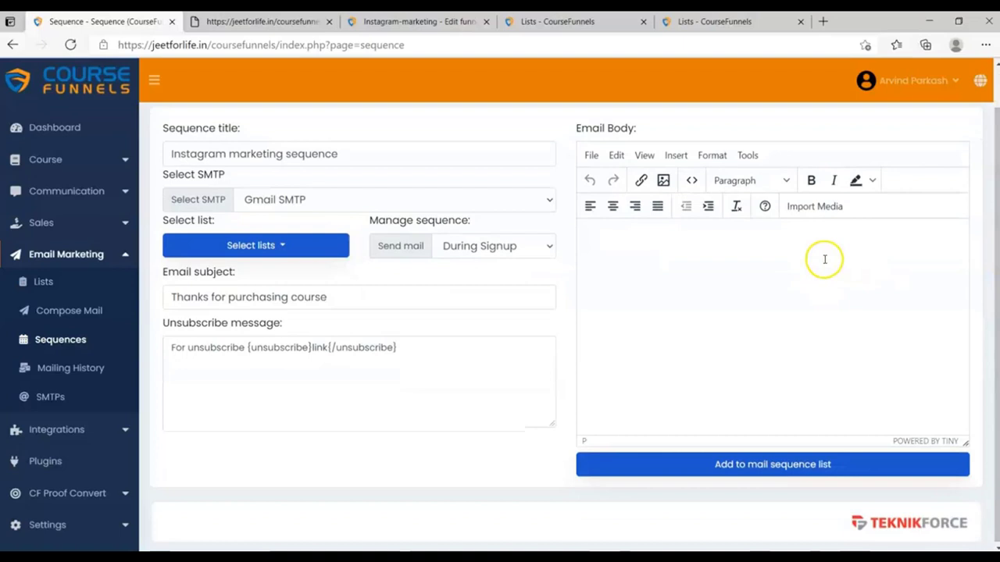
scroll(993, 270, "up", 1)
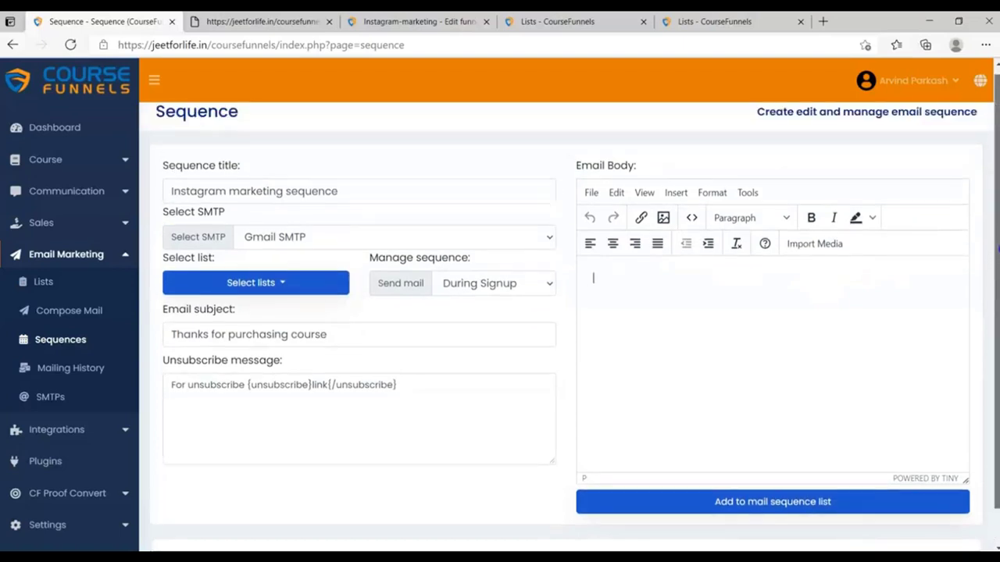
left_click(777, 305)
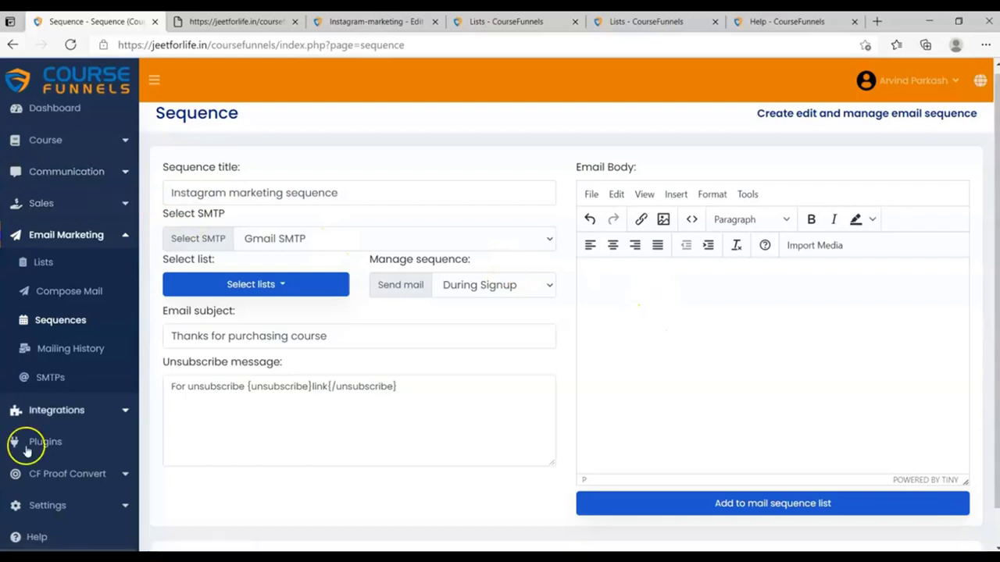
Open the Help page in a new tab and expand the guide "Course templating for email & students area", closing the duplicate Help tab.
right_click(36, 537)
left_click(97, 353)
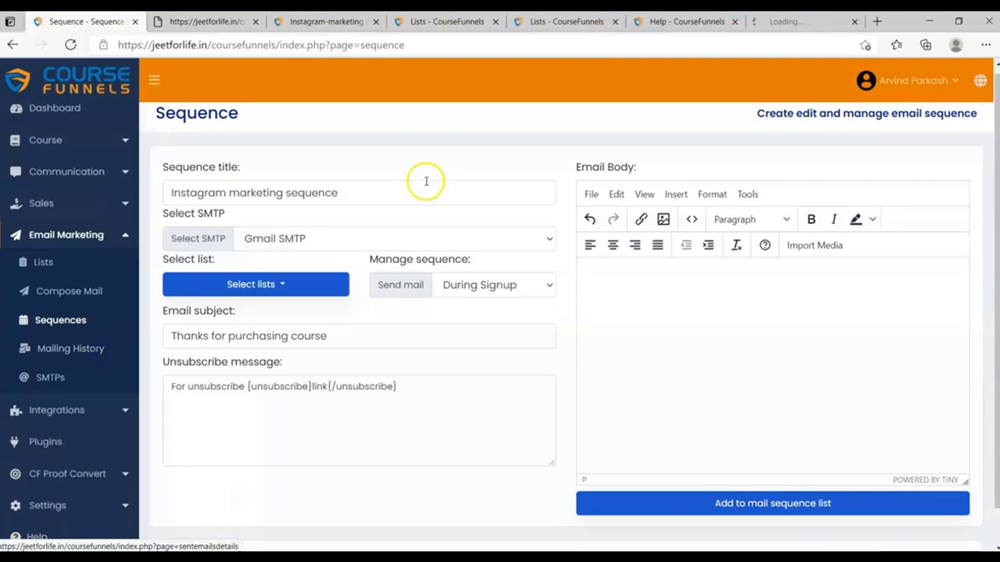
left_click(805, 21)
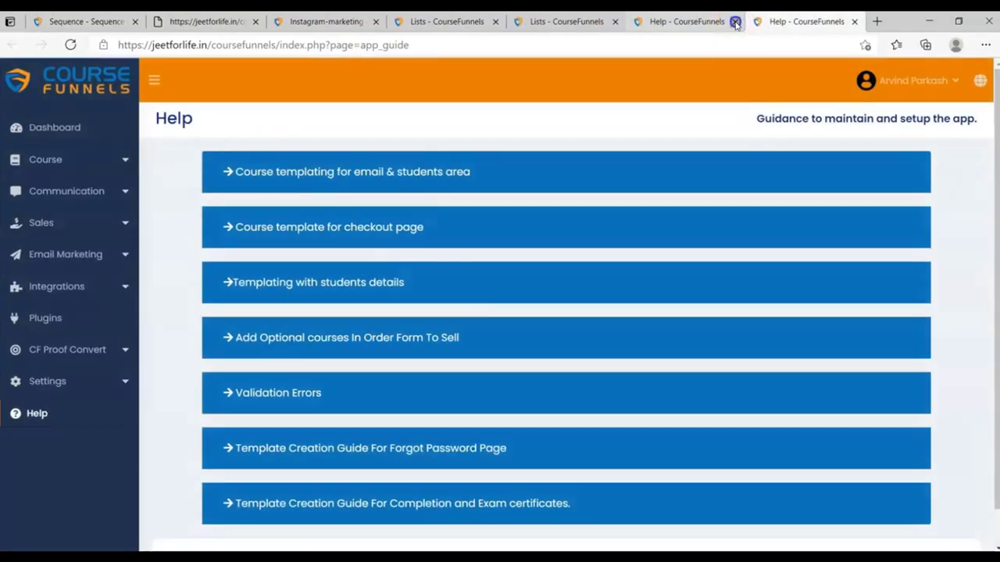
left_click(735, 21)
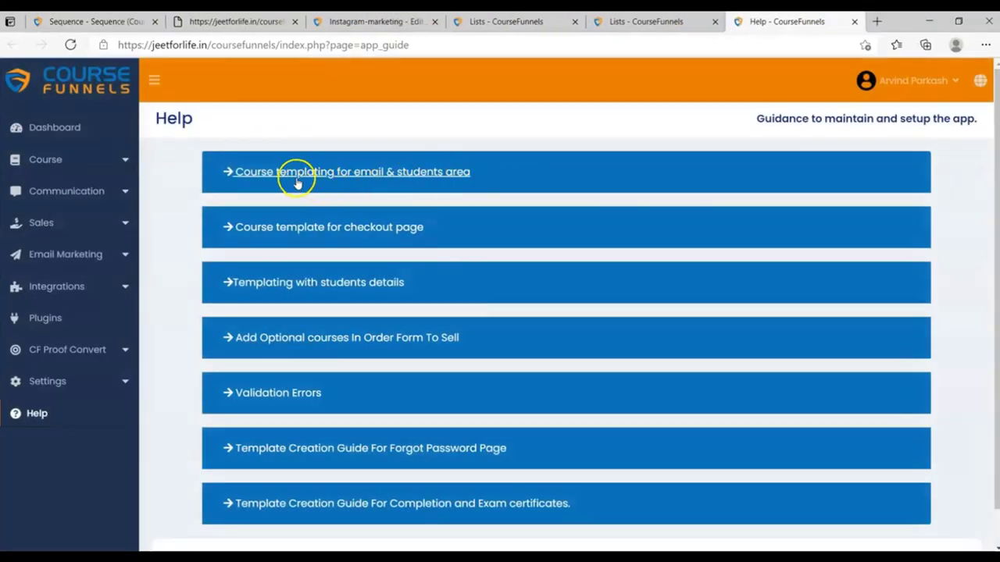
left_click(414, 173)
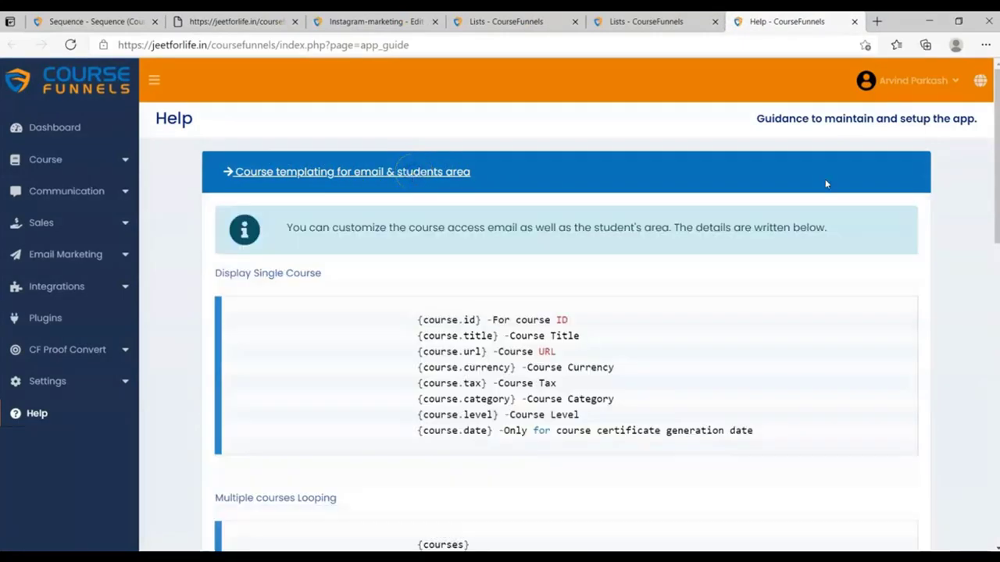
Copy the whole {courses}…{/courses} template code from the Multiple courses Looping section of the guide.
scroll(993, 160, "down", 2)
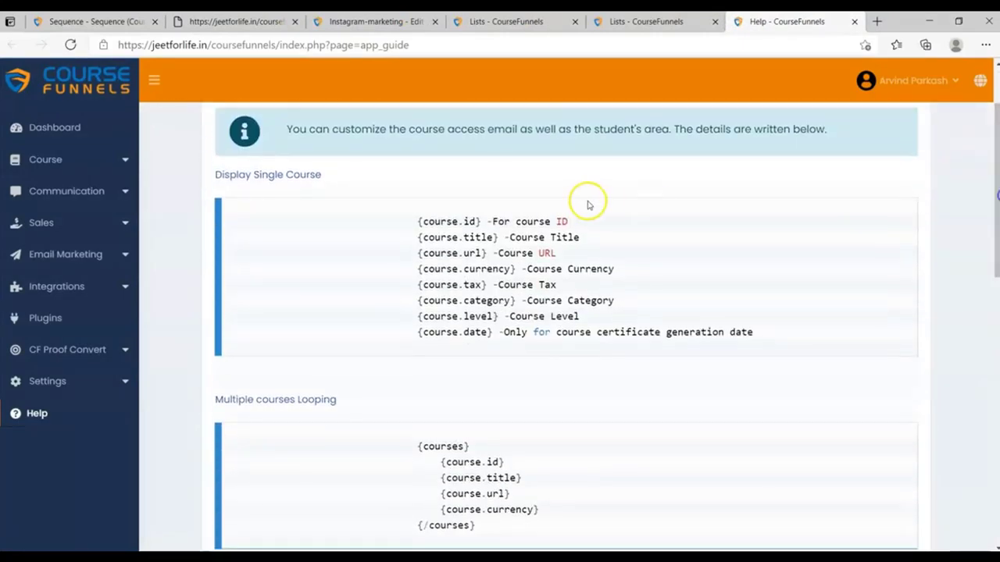
scroll(424, 217, "down", 2)
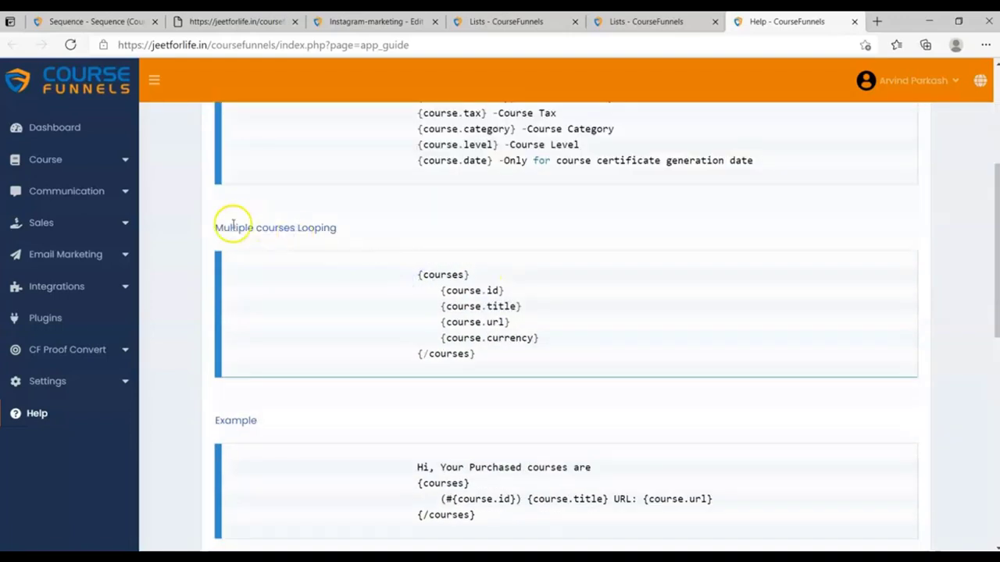
left_click_drag(223, 228, 347, 230)
left_click(349, 228)
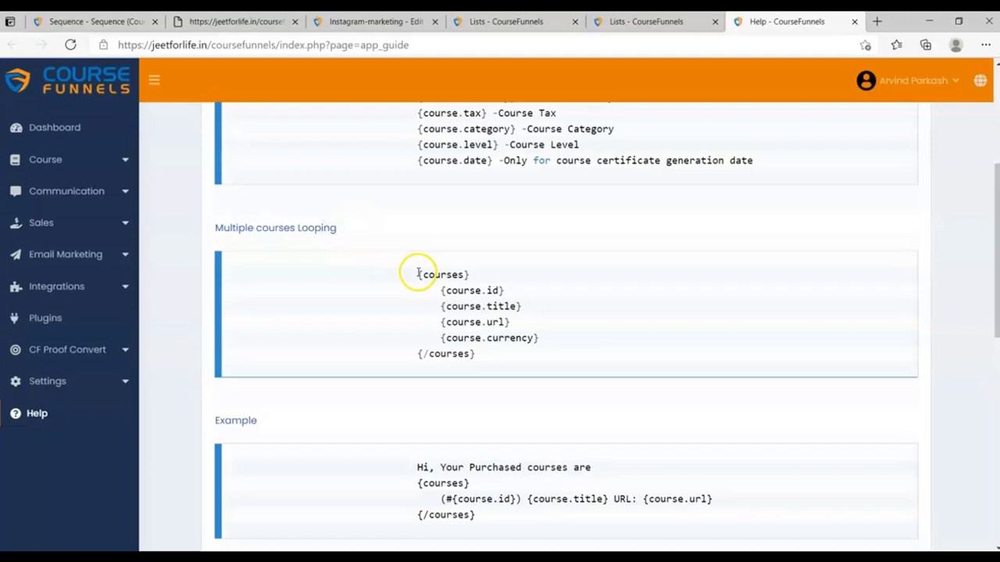
left_click_drag(418, 274, 485, 356)
right_click(453, 320)
left_click(472, 329)
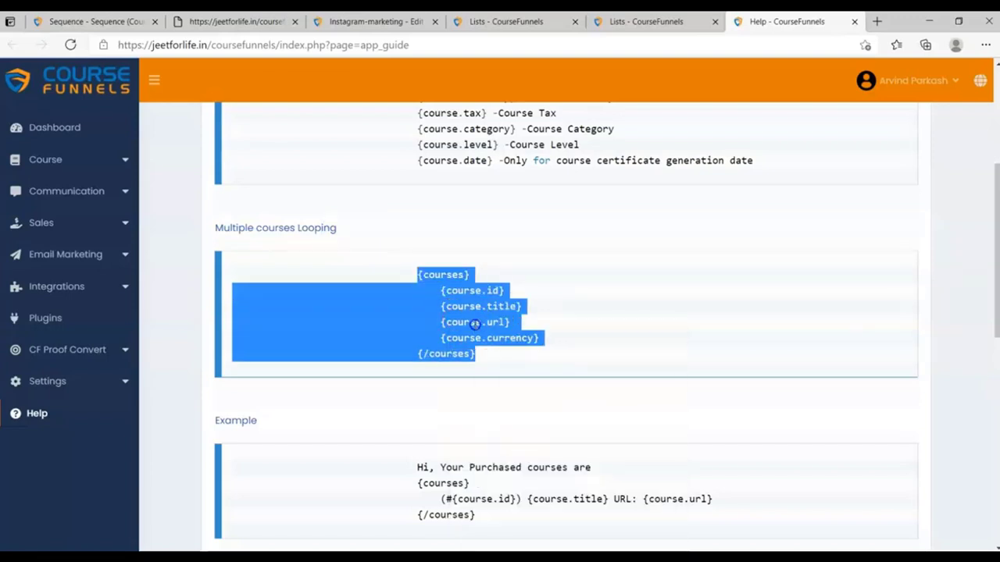
Paste the copied {courses}…{/courses} code into the sequence's email body and clear its formatting.
left_click(90, 21)
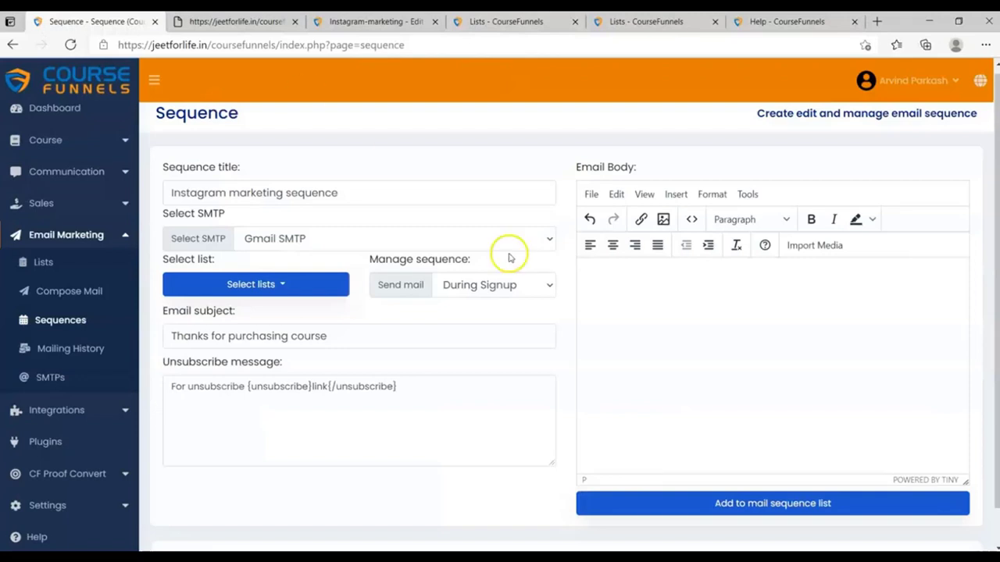
left_click(646, 308)
key("ctrl+v")
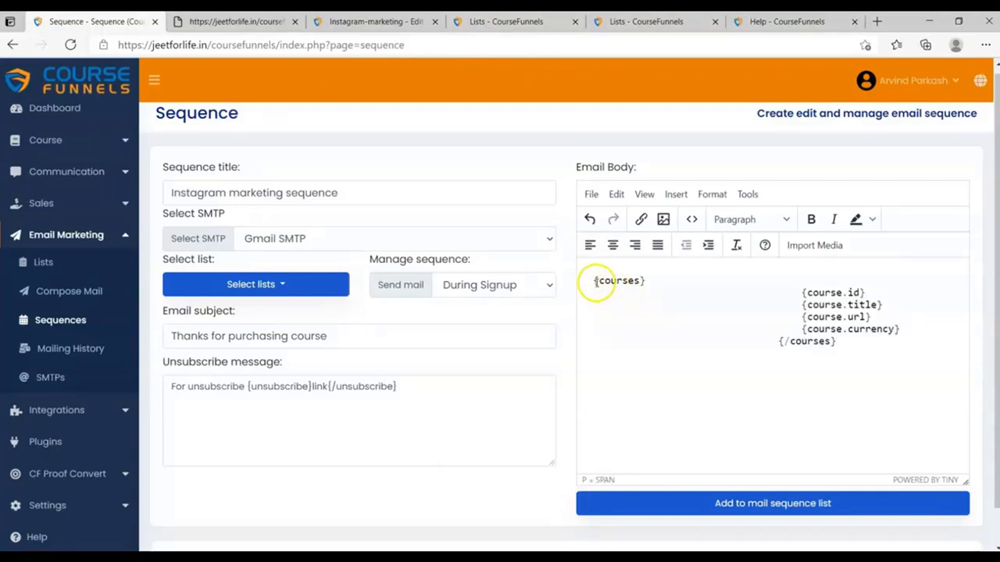
key("ctrl+a")
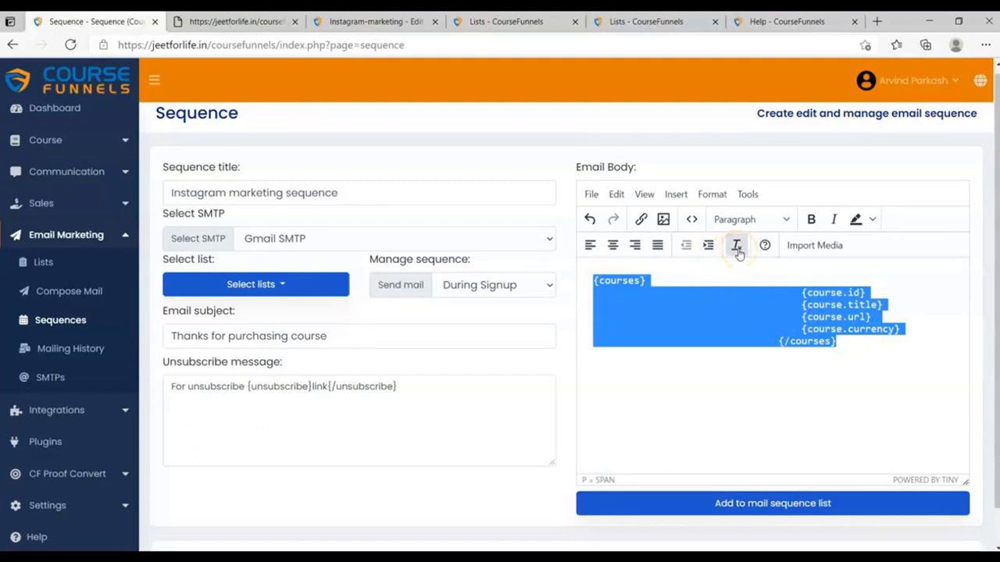
left_click(737, 250)
Add the greeting "Hi {name}" on its own line above the course codes, followed by an empty line.
left_click(619, 270)
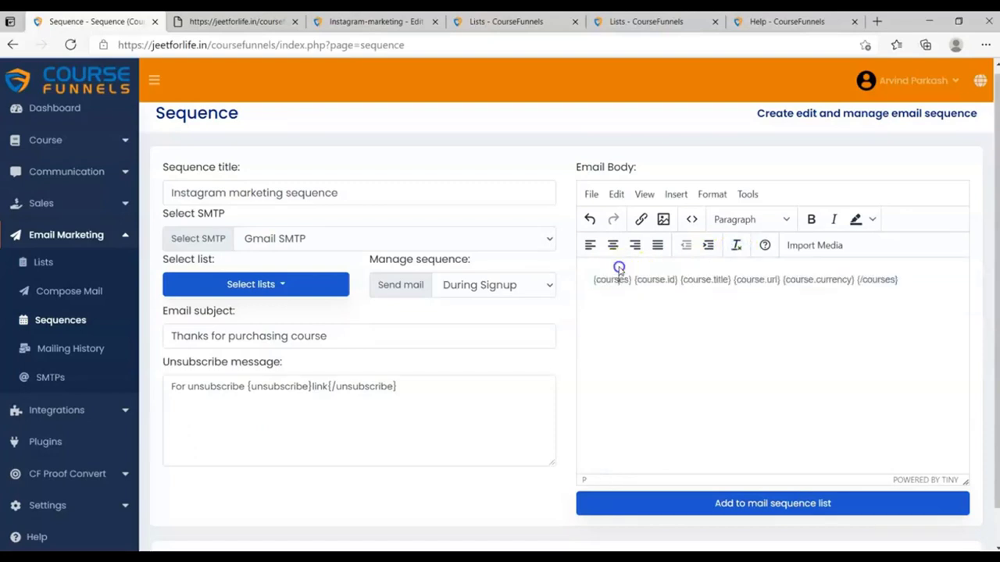
key("Return")
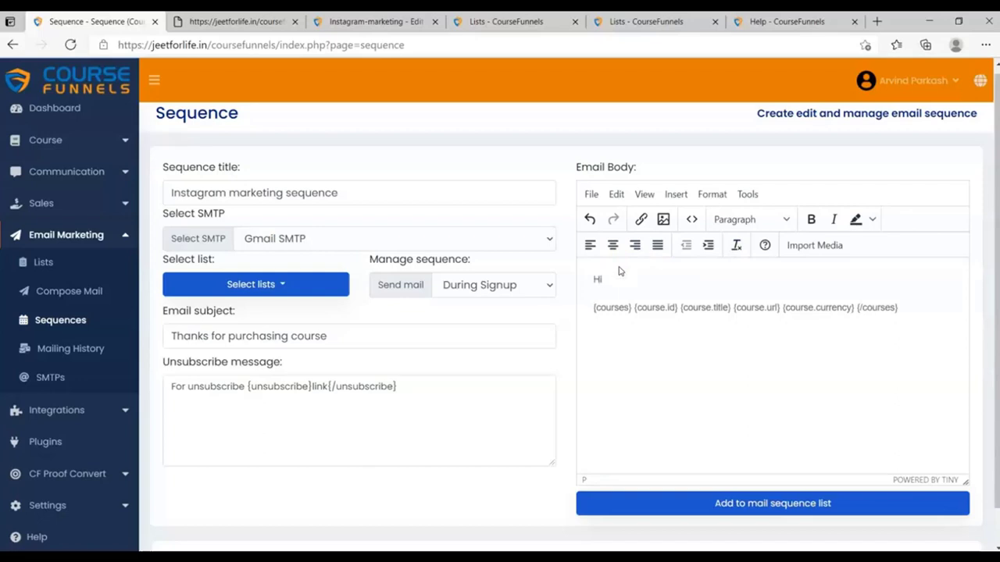
type("Hi {name}")
key("shift+Left")
key("shift+Left")
key("shift+Left")
key("shift+Left")
key("shift+Left")
key("shift+Left")
key("Right")
key("Return")
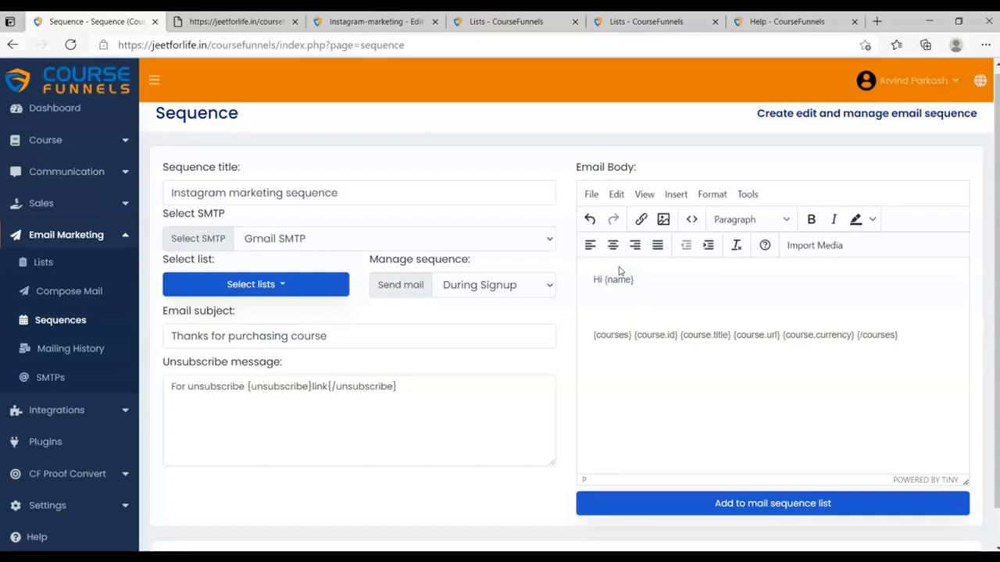
Enter "Your purchased course are:" above {courses}, and put {course.id} on a separate line labelled "Course Id:".
type("YOur purchased course are:")
key("Return")
type("Course")
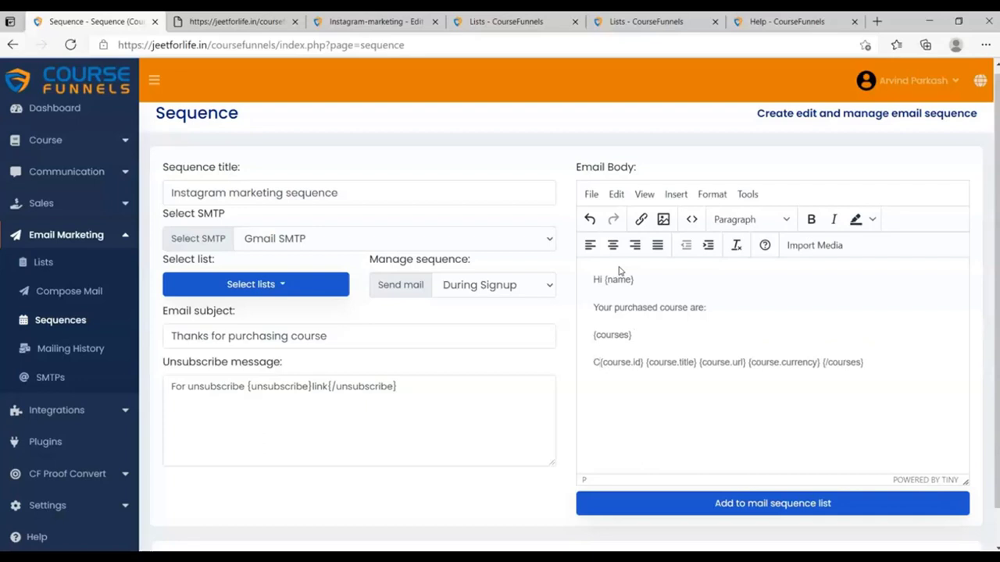
type(" Id:")
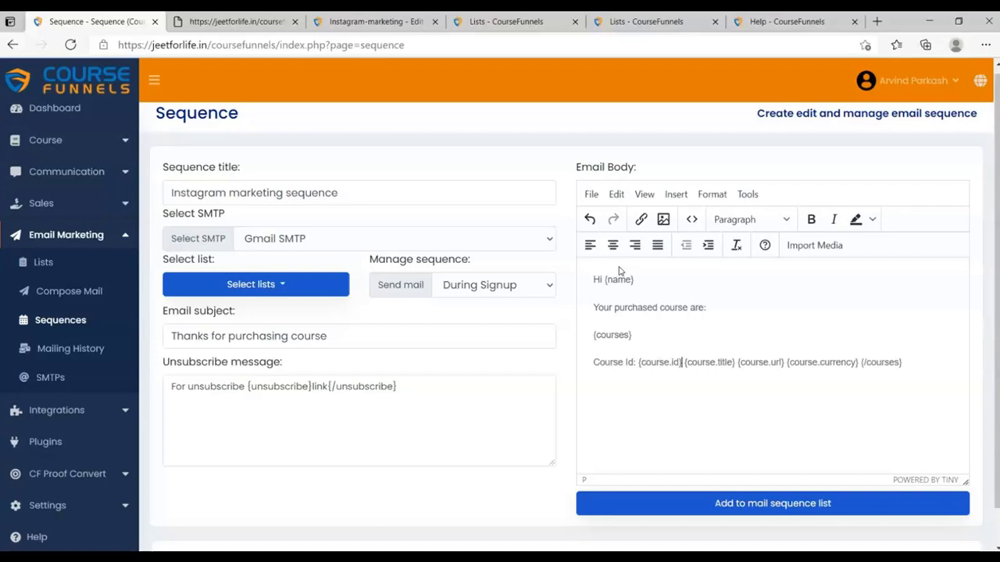
Move {course.title} to its own line and label it "Course Title".
key("Return")
type("Coure")
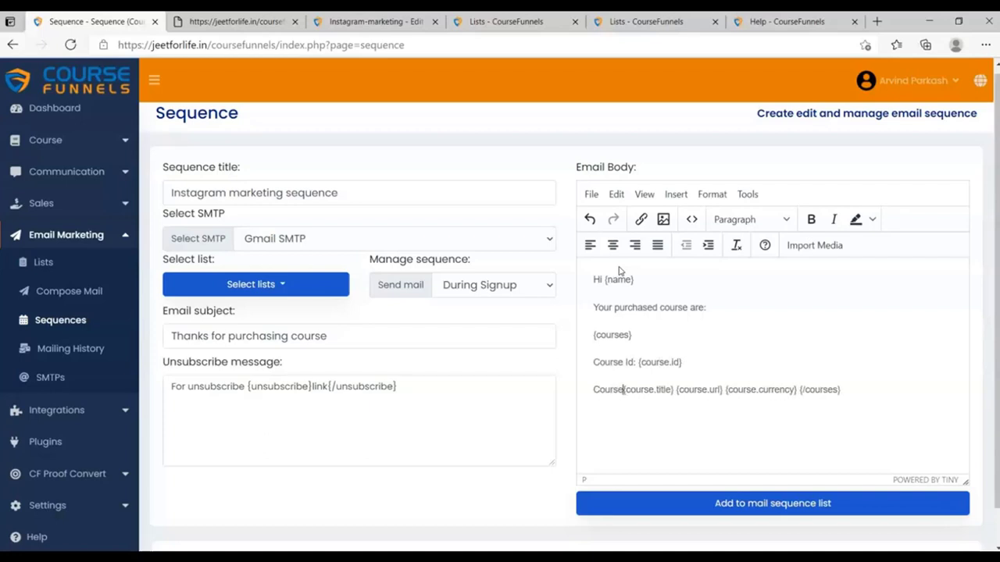
key("BackSpace")
type("se Title")
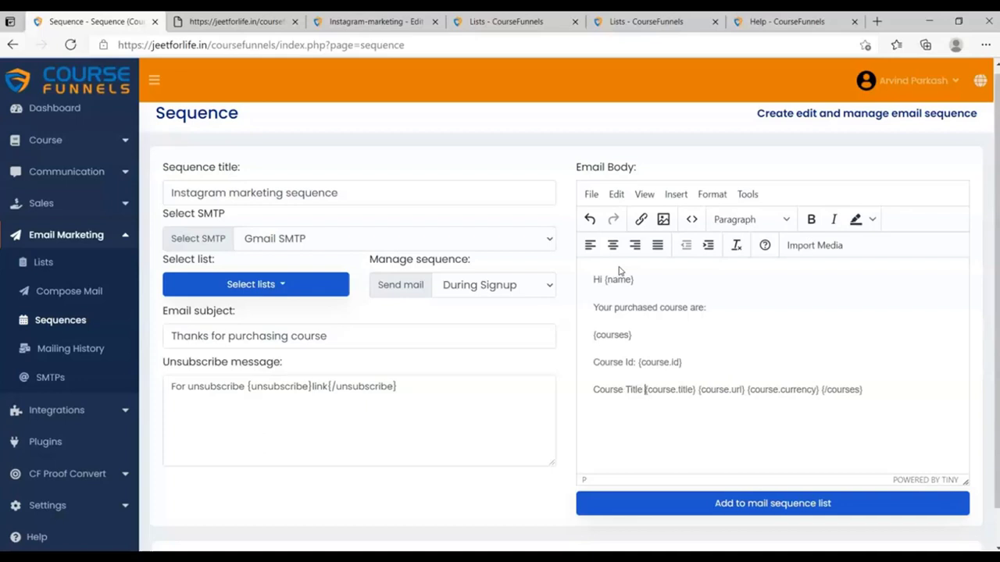
key("Right")
key("Right")
key("Right")
key("Right")
key("Right")
key("Right")
Put {course.url} and {course.currency} on separate lines labelled "Course URL:" and "Course Currency:", with {/courses} on its own line.
key("Return")
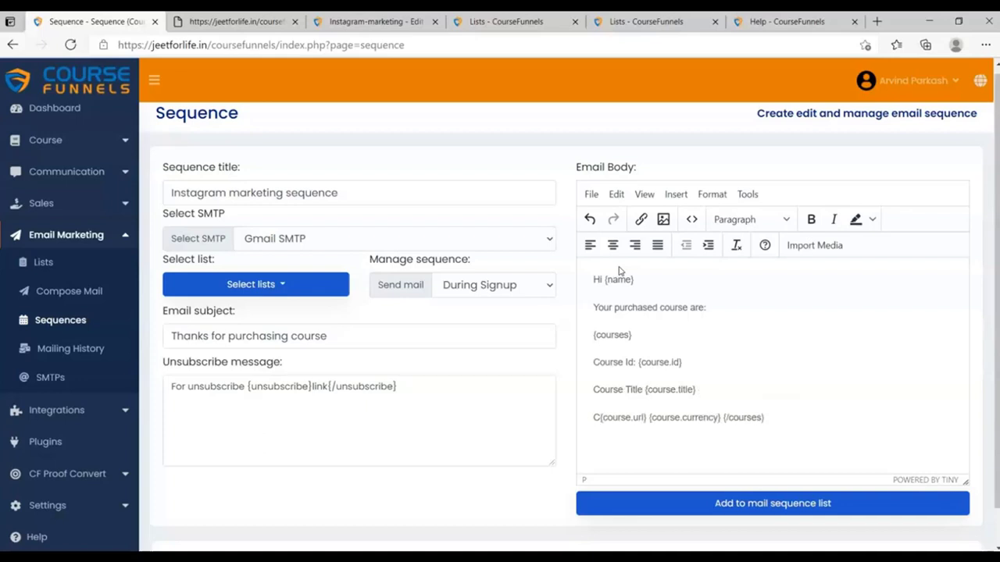
type("ourse:")
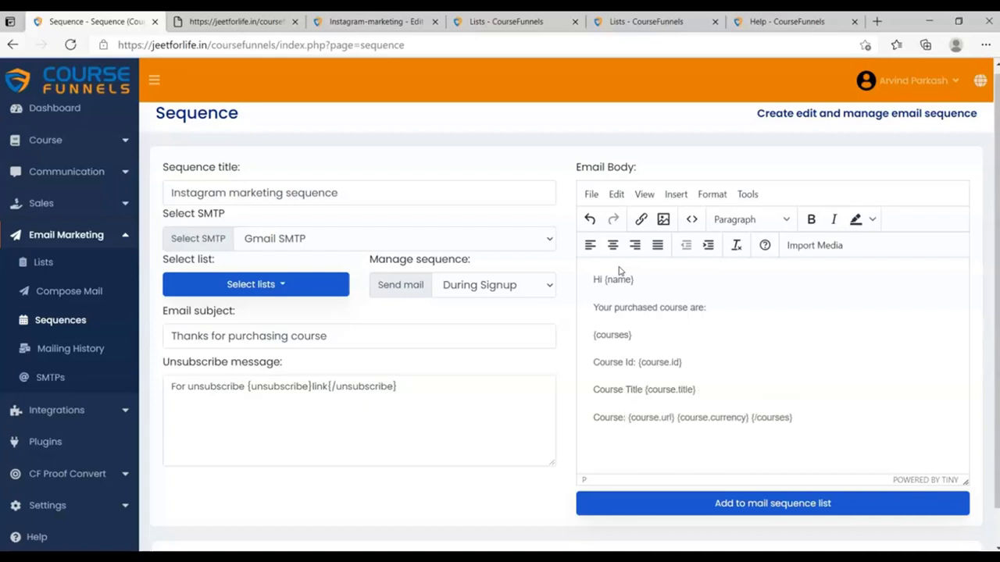
key("Return")
type("Course Currency")
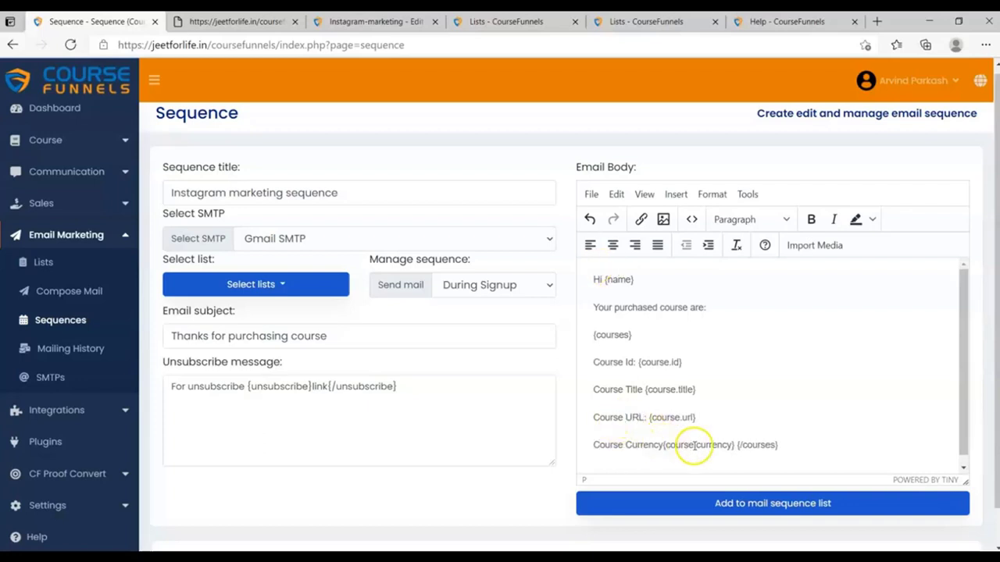
left_click(663, 445)
key("Return")
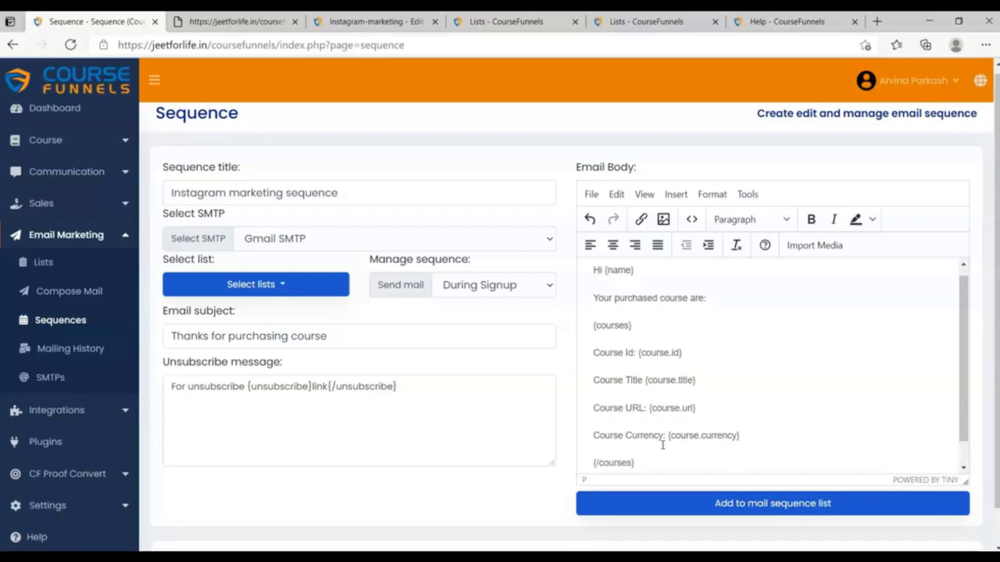
Make the labels "Course Id:", "Course Title:", "Course URL:" and "Course Currency:" bold.
left_click(810, 219)
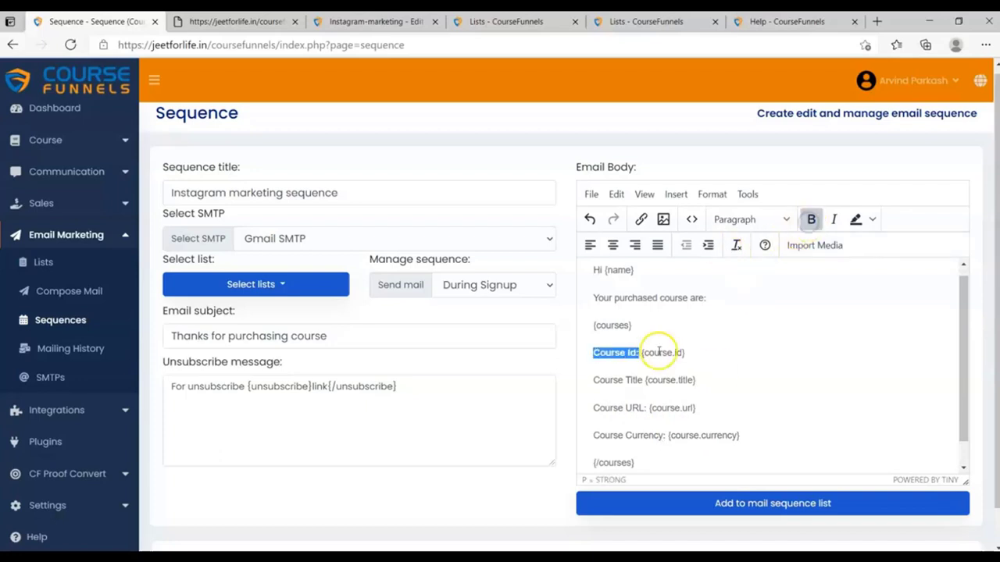
left_click(643, 379)
left_click_drag(604, 380, 593, 379)
left_click(811, 219)
left_click(652, 390)
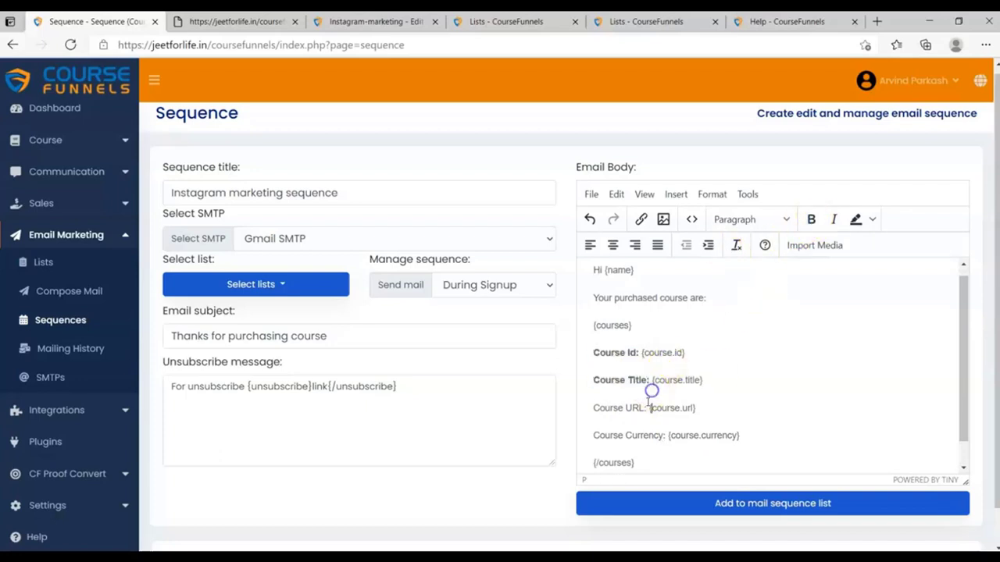
left_click_drag(645, 412, 592, 408)
left_click(810, 219)
left_click(665, 435)
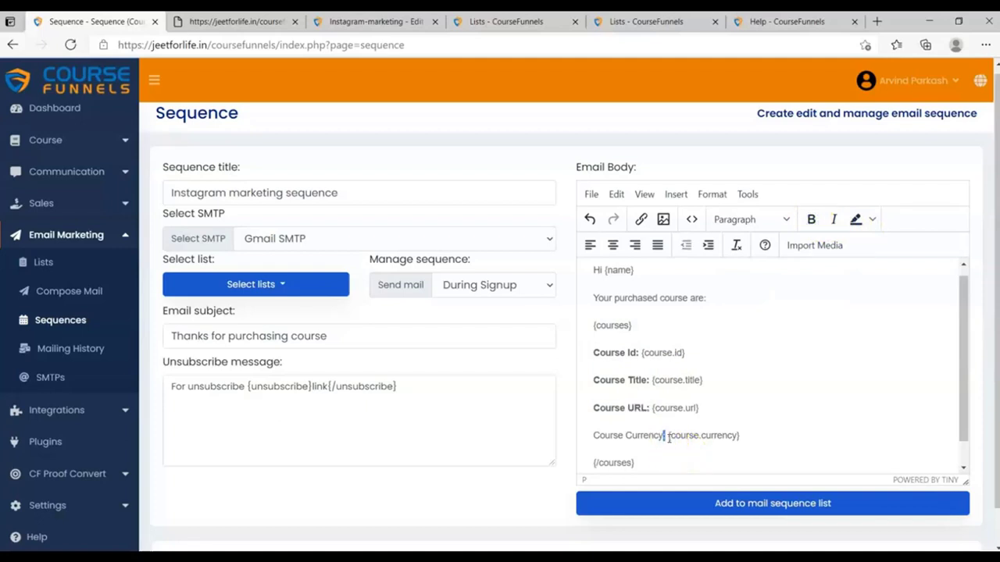
left_click_drag(664, 435, 593, 435)
left_click(811, 219)
Add the line "Your login details are below" under {/courses} in the email body.
left_click(667, 461)
key("Return")
scroll(670, 455, "up", 1)
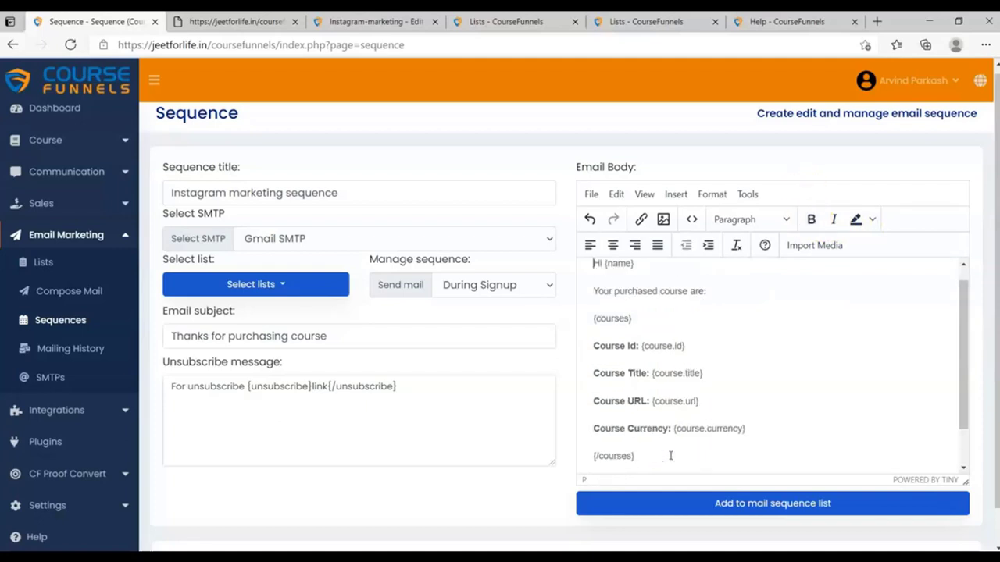
scroll(671, 455, "down", 2)
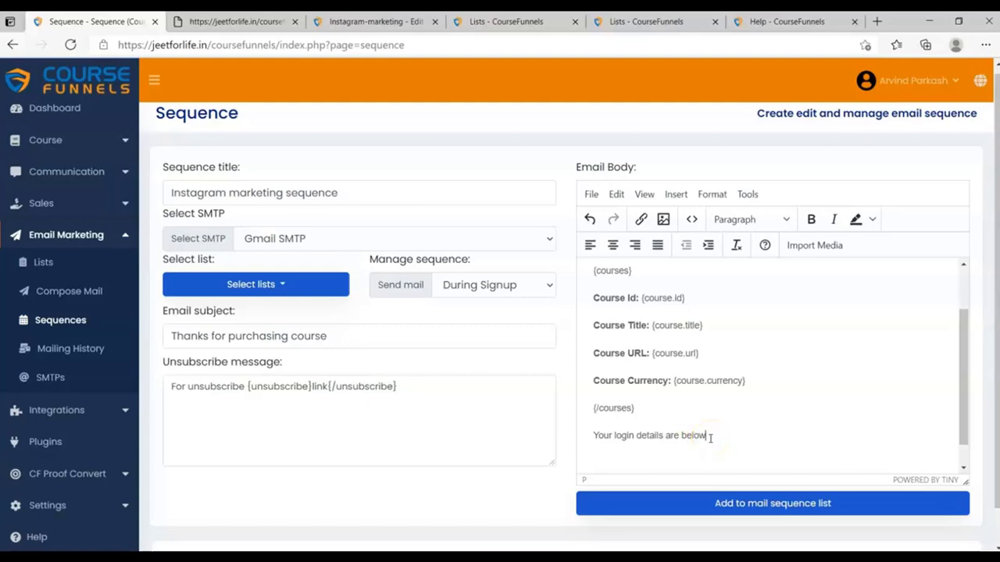
On the Help page, collapse the course templating guide and expand "Templating with students details" to its single variables.
left_click(782, 21)
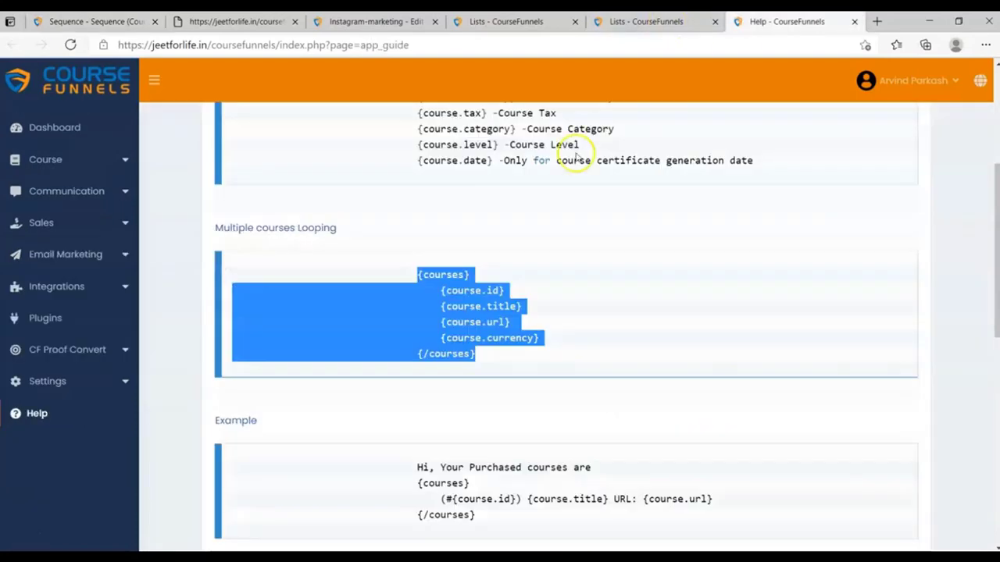
scroll(607, 188, "up", 3)
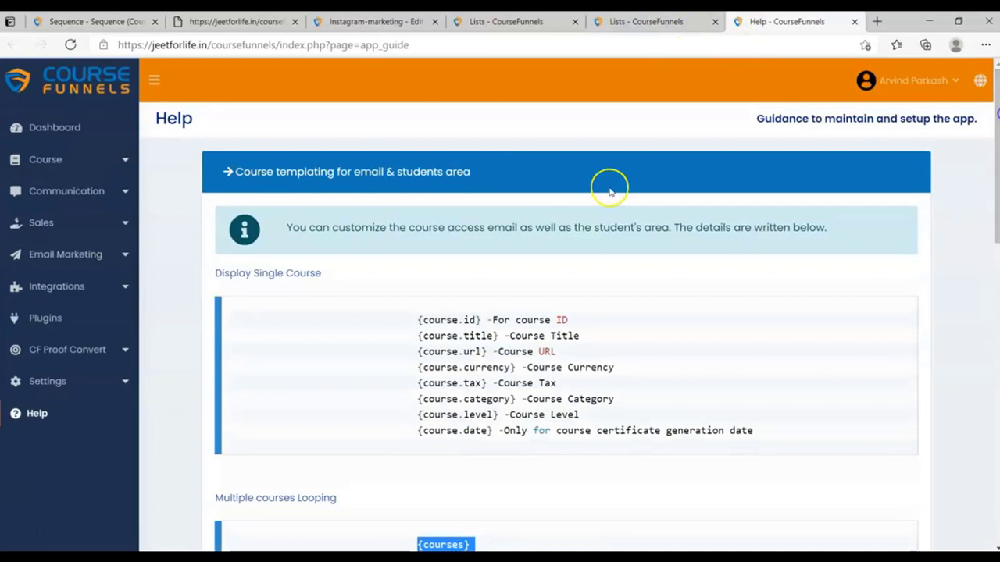
left_click(471, 174)
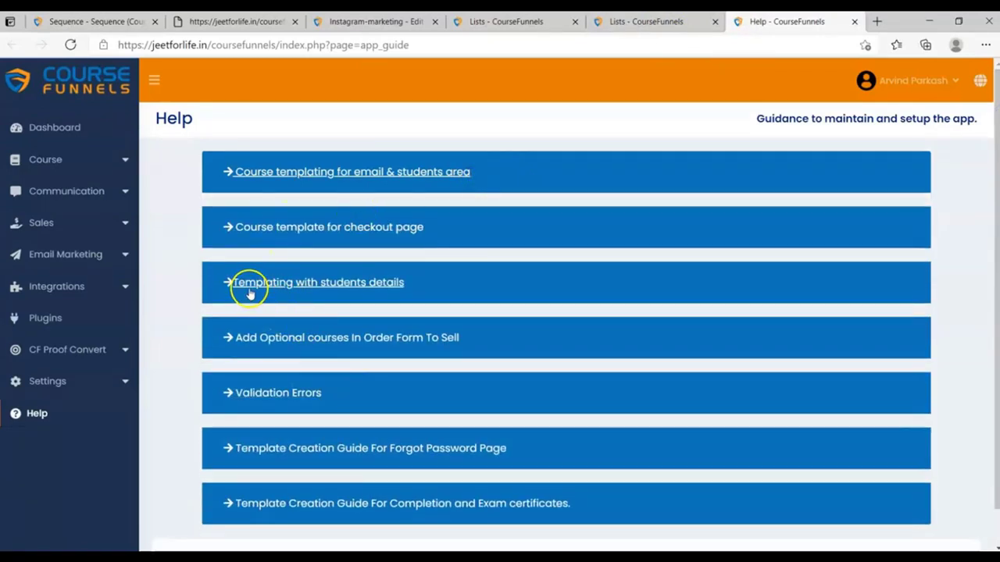
left_click(330, 281)
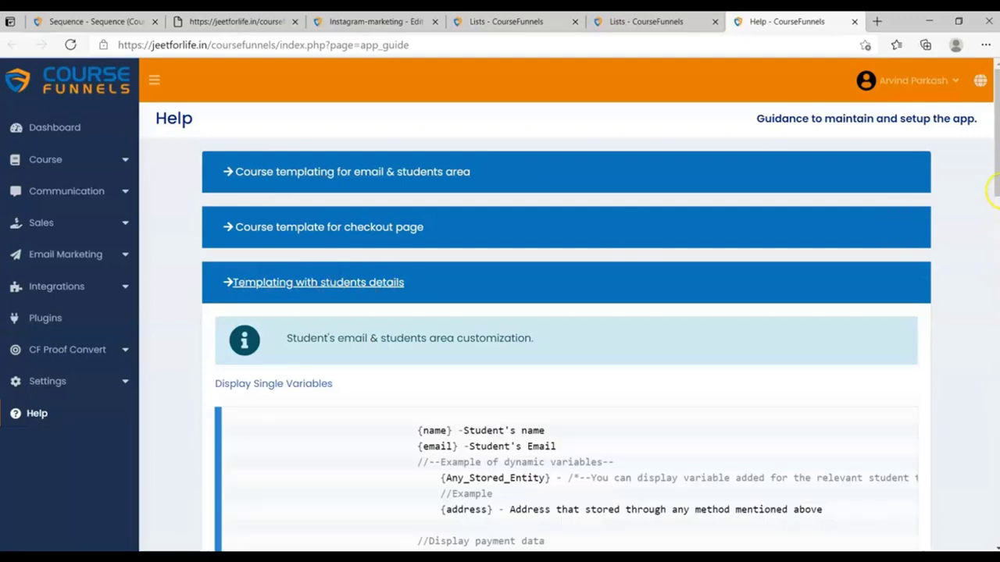
scroll(558, 201, "down", 3)
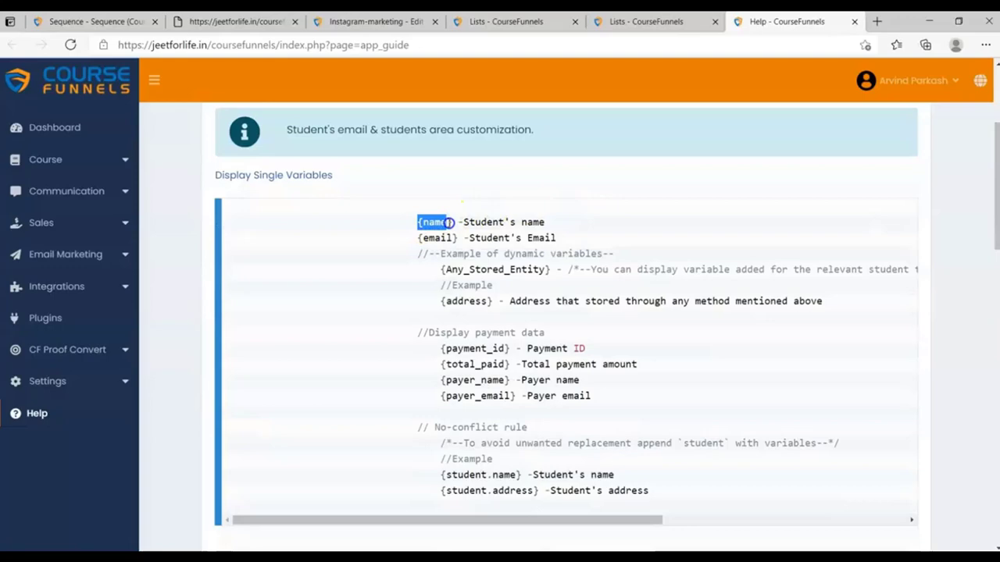
Compare the {name} code in the email greeting with the {name} and {email} variables in the guide.
left_click(94, 21)
scroll(964, 317, "up", 5)
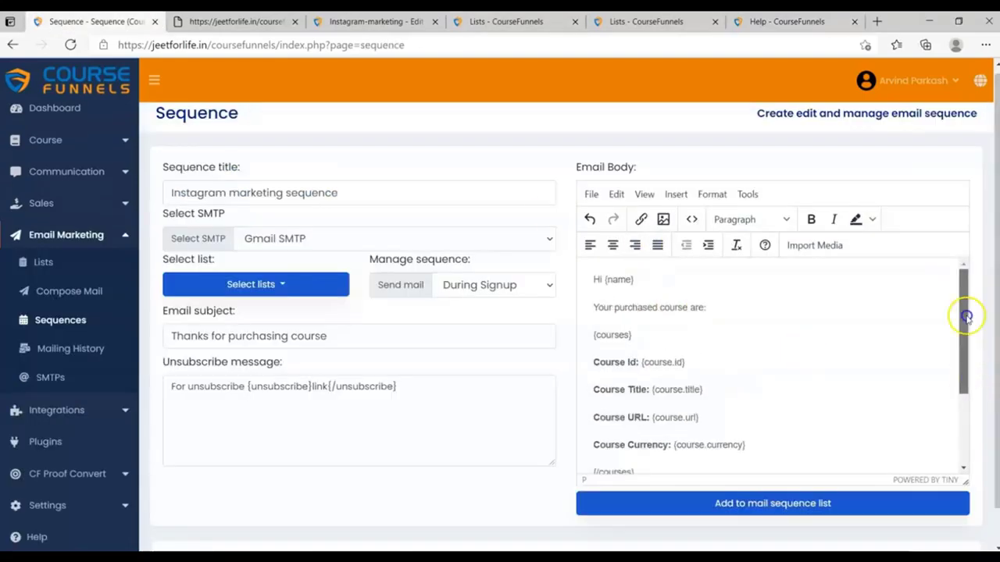
left_click_drag(635, 280, 601, 279)
left_click(789, 21)
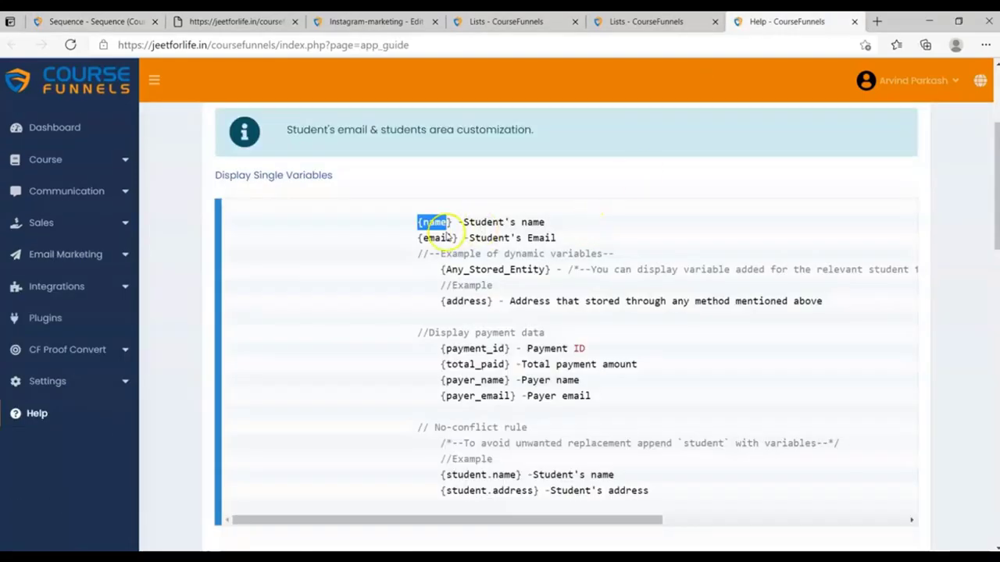
left_click_drag(417, 238, 448, 238)
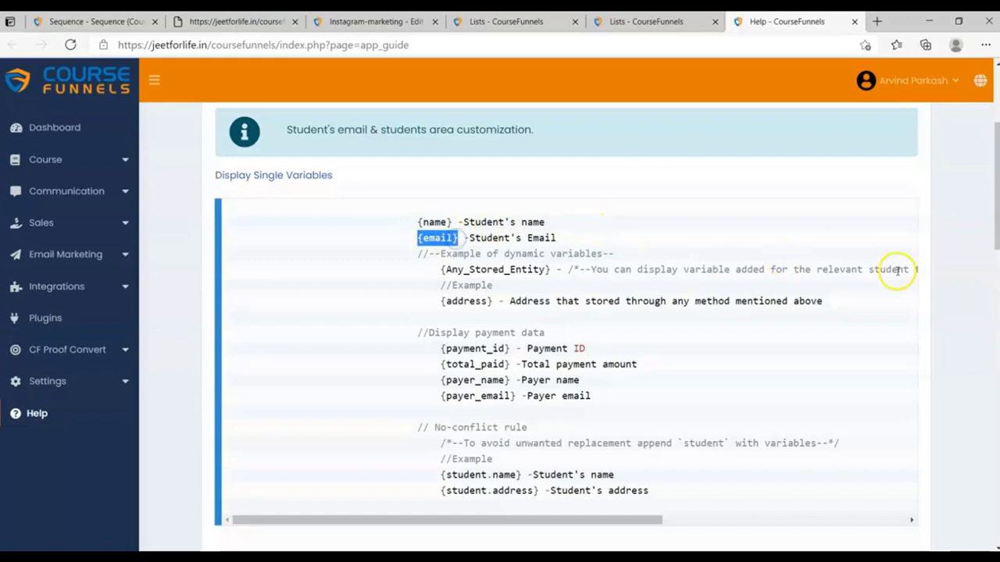
Copy the whole {students}…{/students} template code from the Multiple students detail Looping With Mail Content section.
scroll(996, 234, "down", 2)
scroll(997, 236, "down", 3)
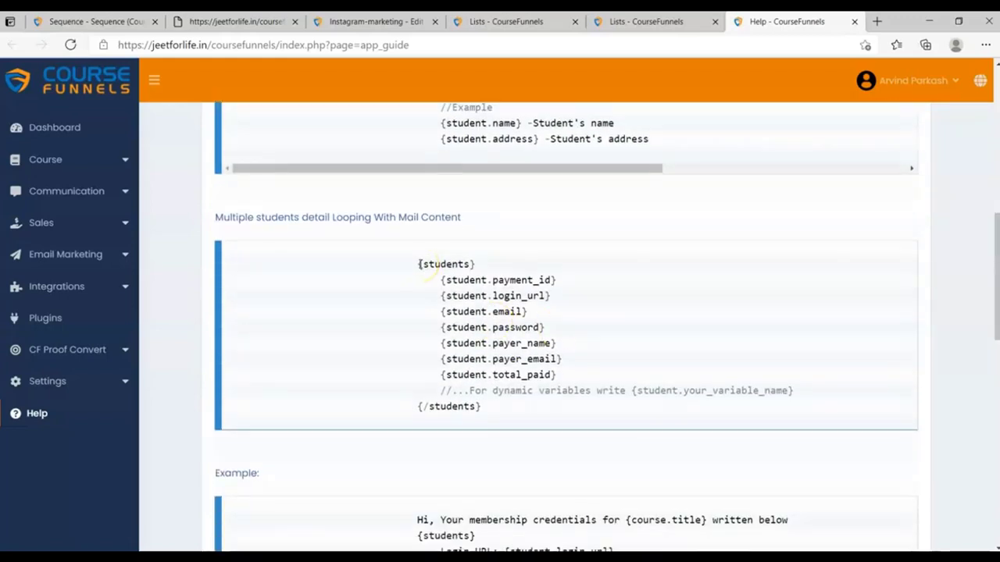
left_click_drag(433, 275, 493, 409)
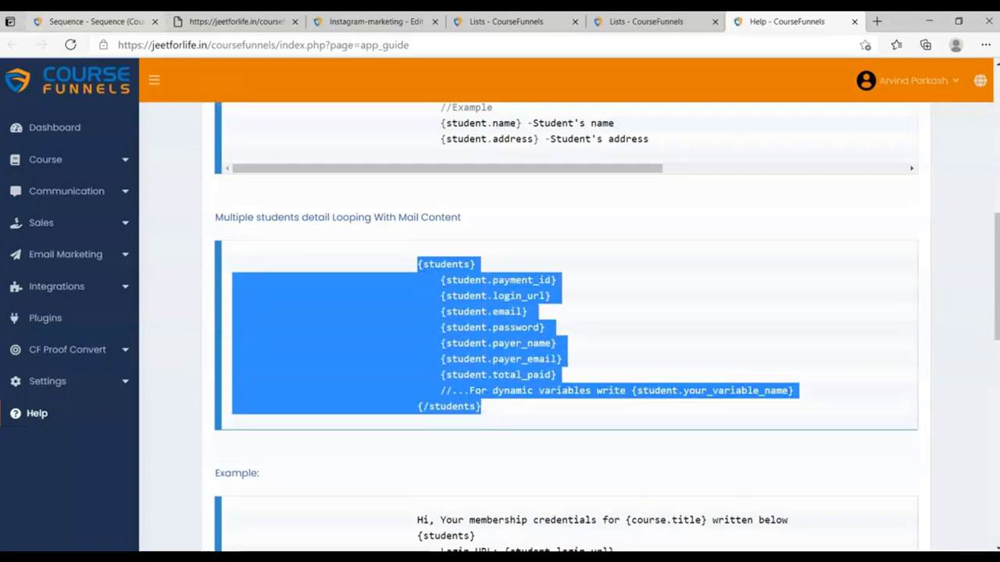
Paste the copied students code into the email body below "Your login details are below".
left_click(94, 22)
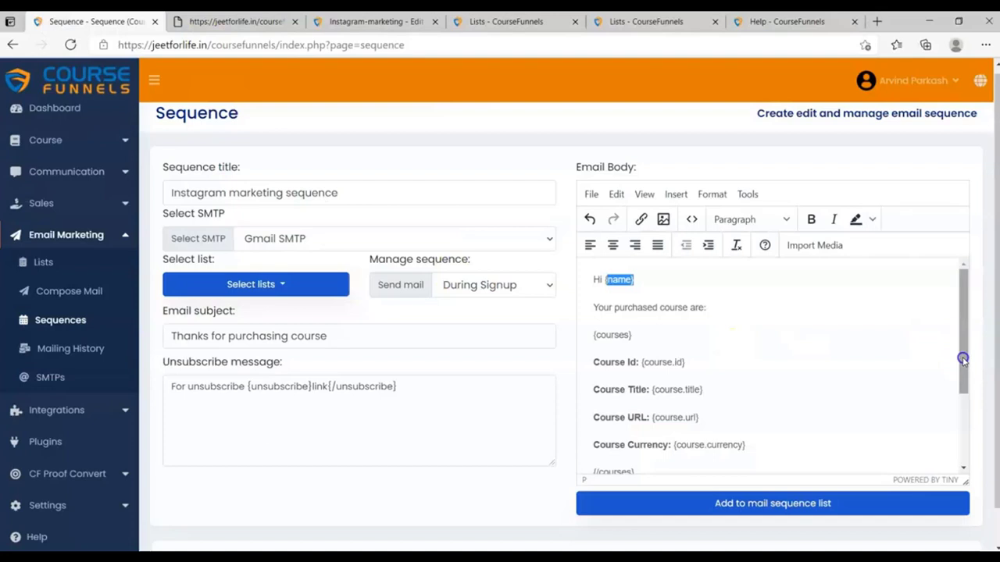
left_click_drag(963, 359, 964, 440)
left_click(754, 408)
key("ctrl+v")
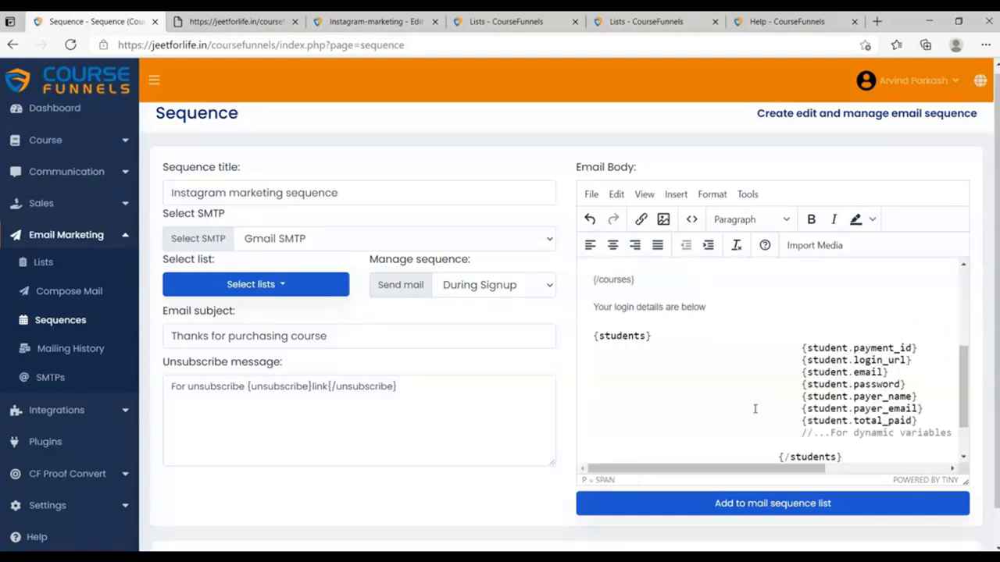
Clear the formatting of the pasted {students}…{/students} block and place the cursor after {students}.
key("shift+Up")
key("shift+Up")
key("shift+Up")
key("shift+Up")
key("shift+Up")
key("shift+Up")
key("shift+Up")
key("shift+Up")
key("shift+Up")
key("shift+Up")
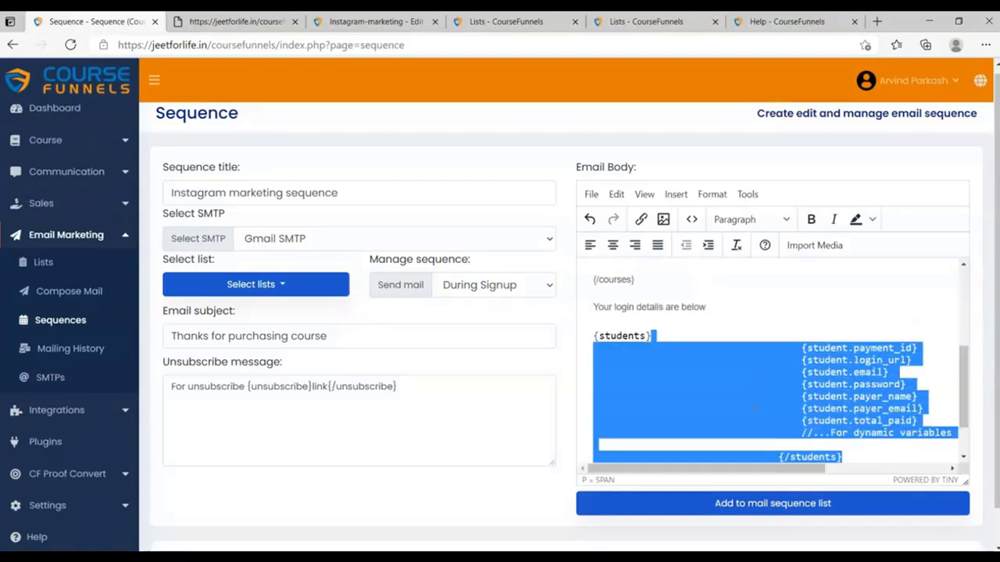
key("shift+Home")
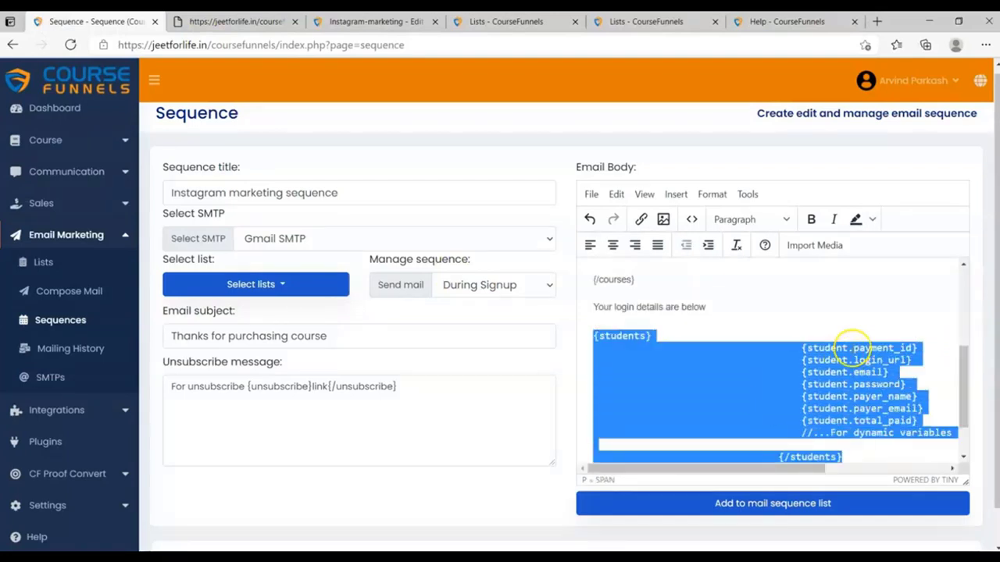
left_click(737, 245)
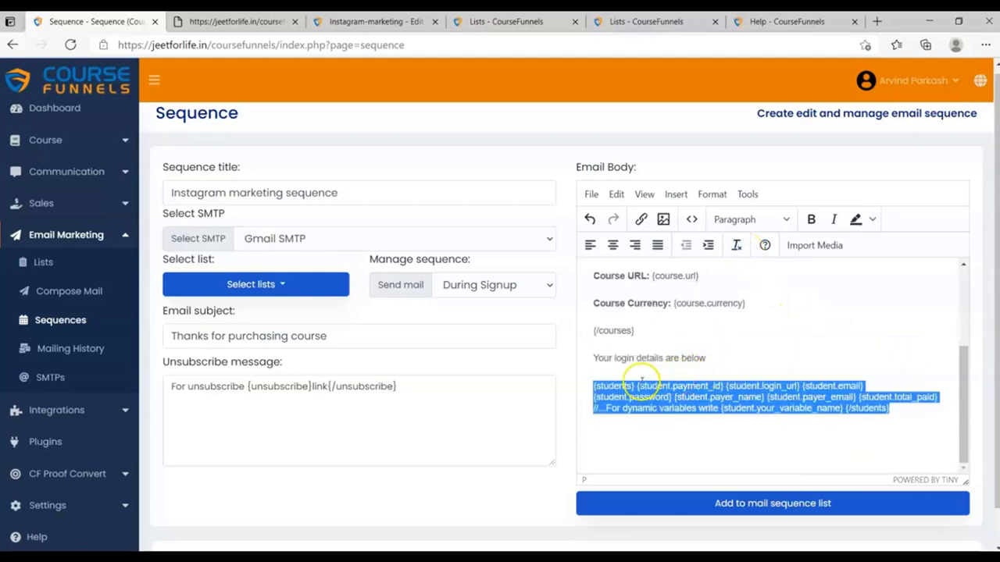
left_click(636, 386)
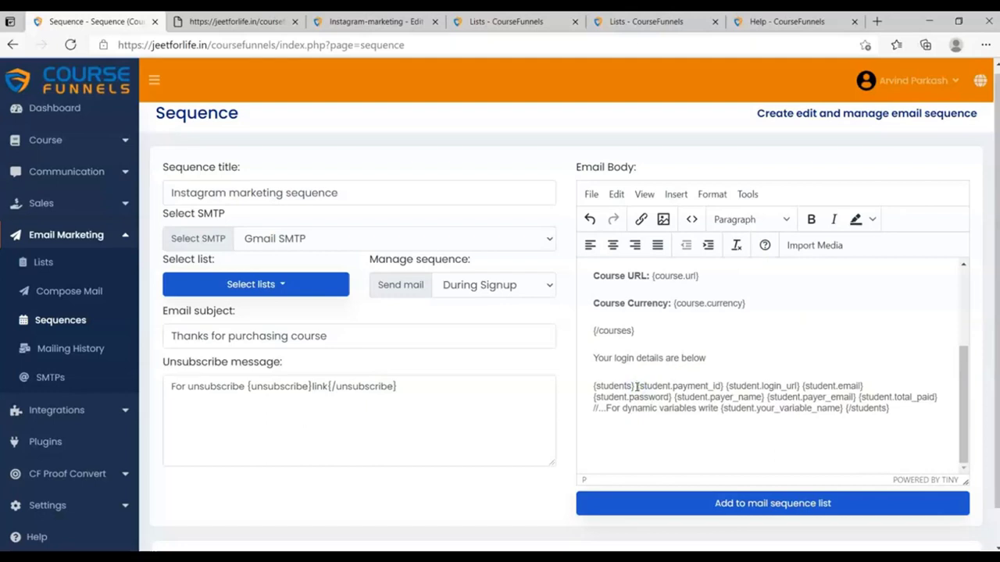
Separate {students} from the codes after it and give {student.payment_id} and {student.login_url} their own lines labelled "Payment id:" and "Login URL:".
key("Return")
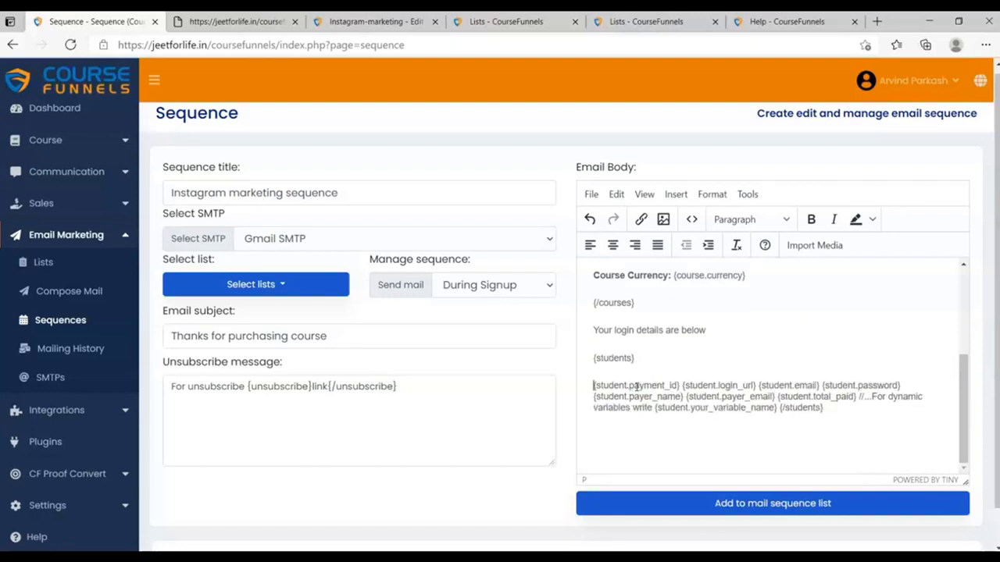
type("Payment")
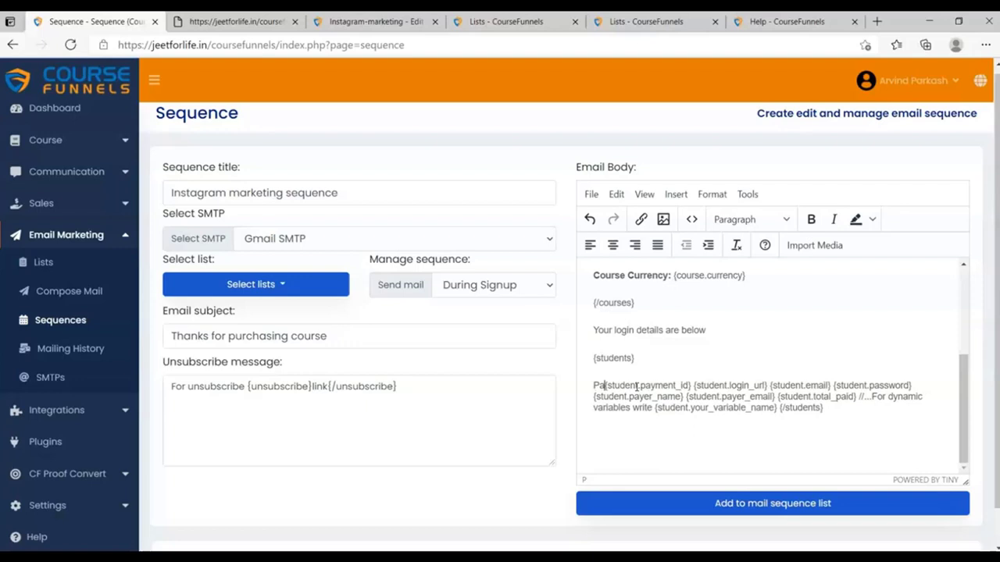
type(" id:")
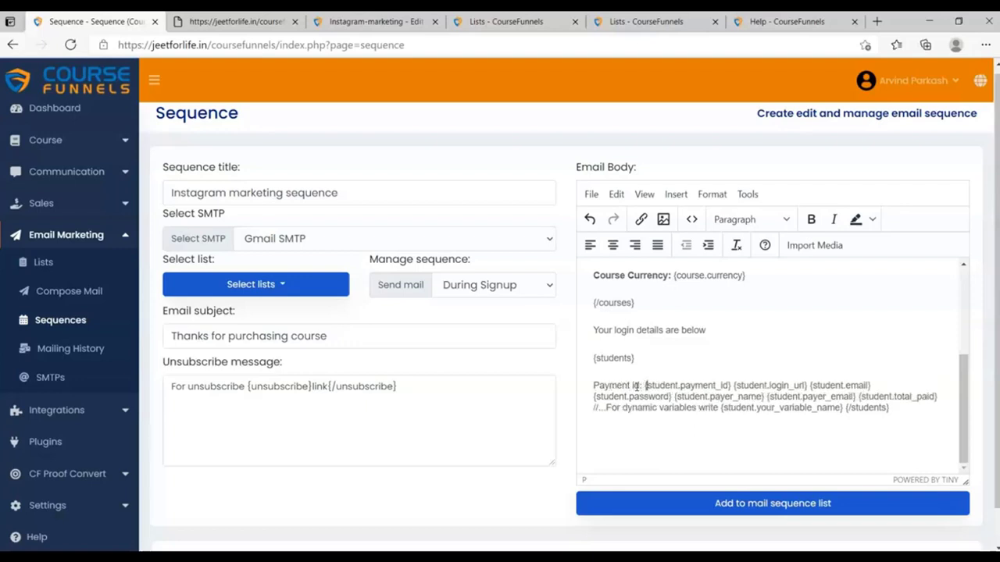
key("Return")
type("Login UR")
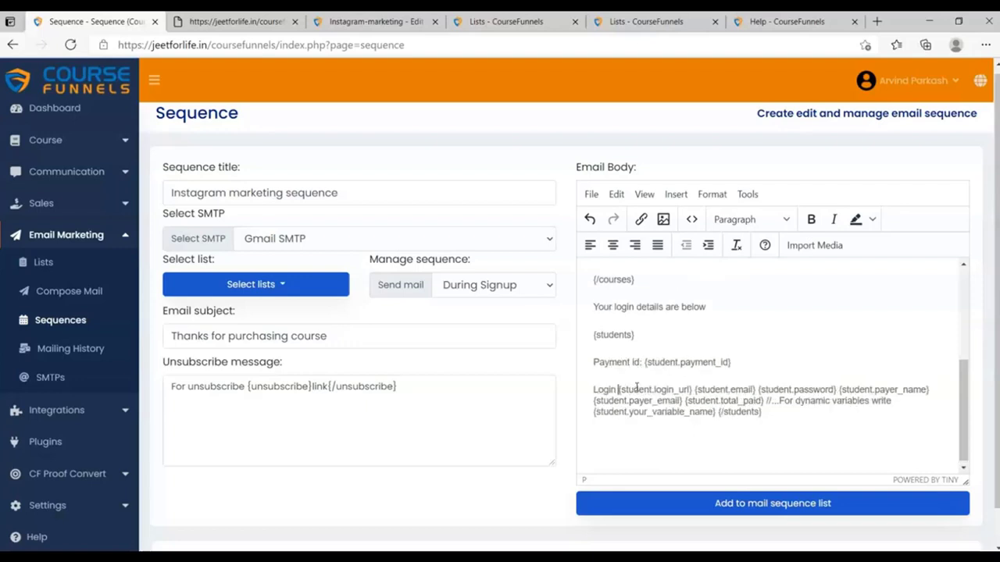
type("L")
key("ctrl+Right")
Put {student.email} and {student.password} on their own lines with the labels "Student Email:" and "Student Password:".
key("Return")
type("Student ER")
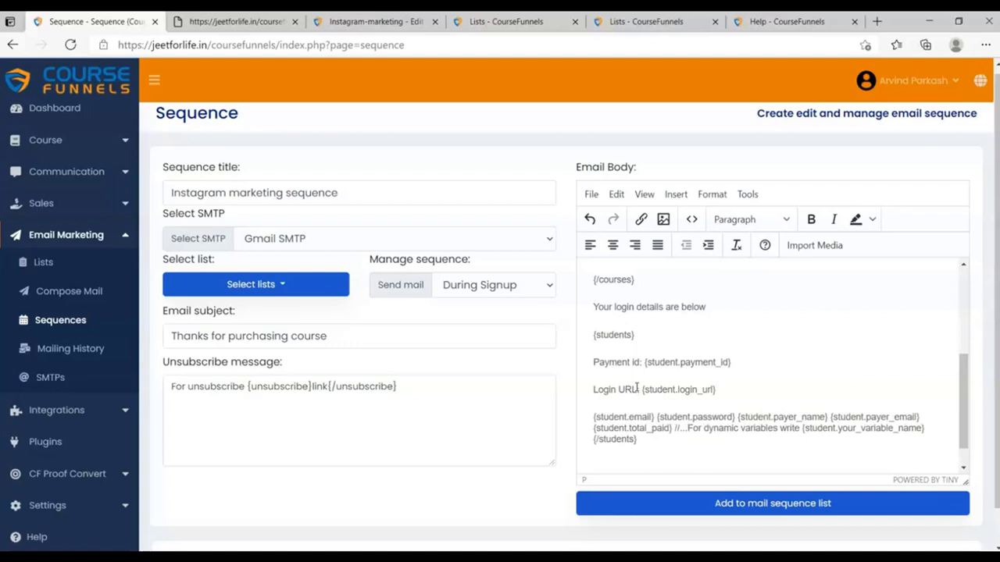
key("BackSpace")
key("BackSpace")
type("Email:")
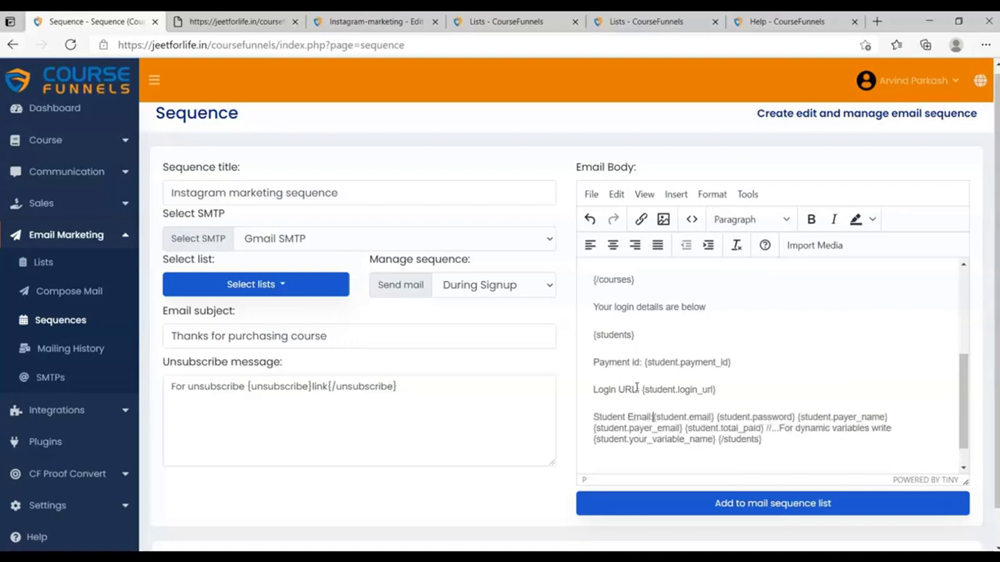
key("Return")
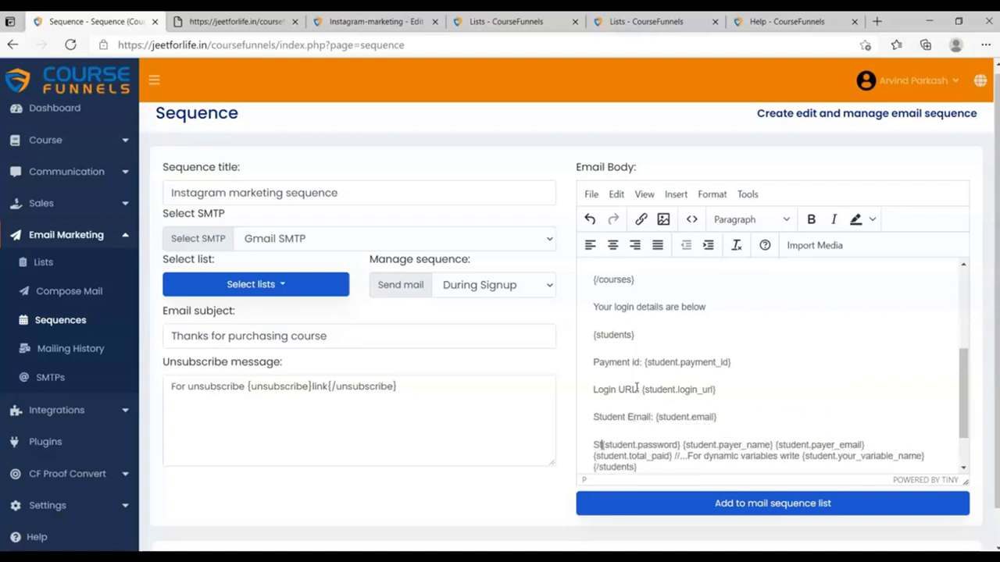
type("Student Passwor")
type("d:")
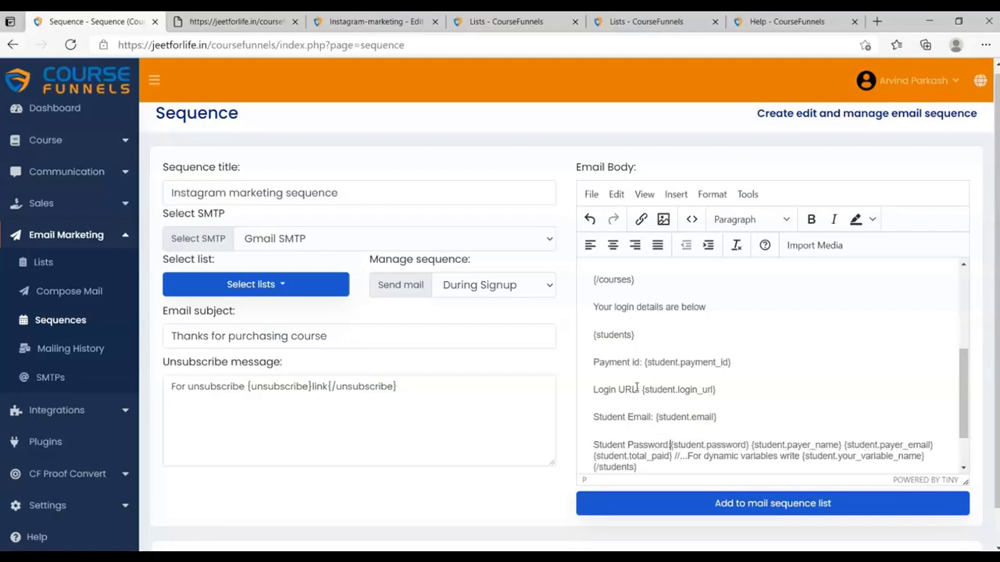
Put {student.payer_name} and {student.payer_email} on their own lines with the labels "Payer Name:" and "Payer Email:".
key("Return")
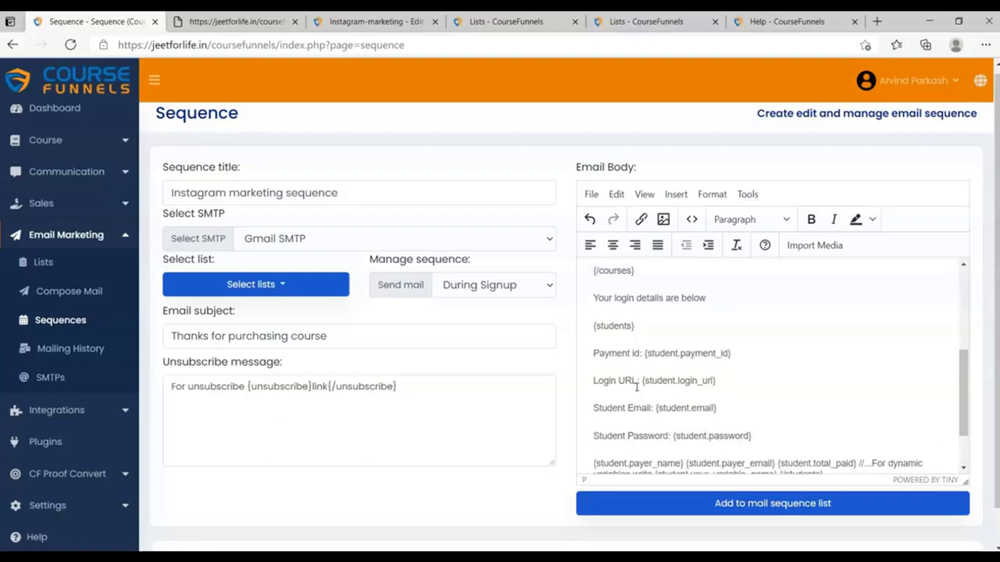
type("Payer")
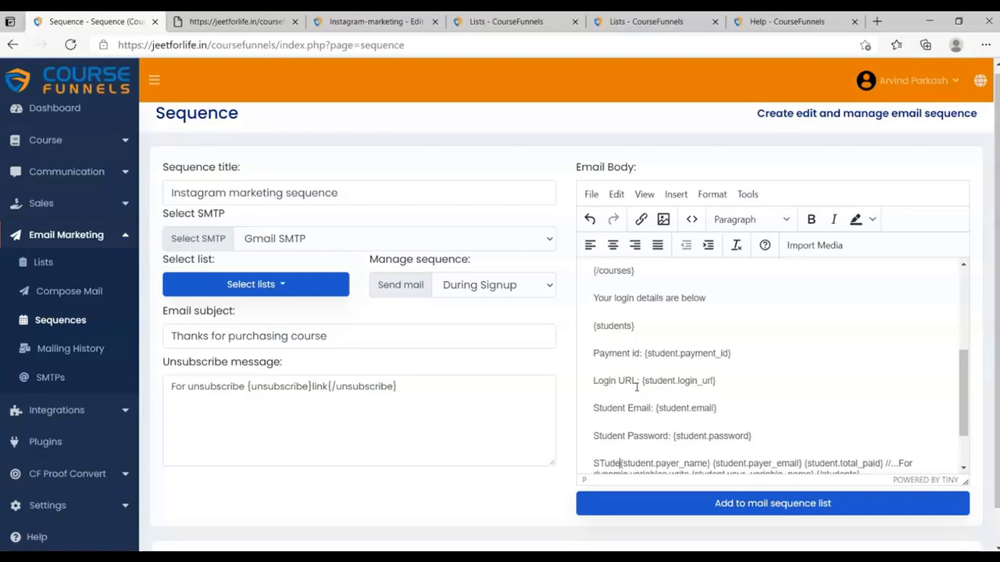
type(" Name:")
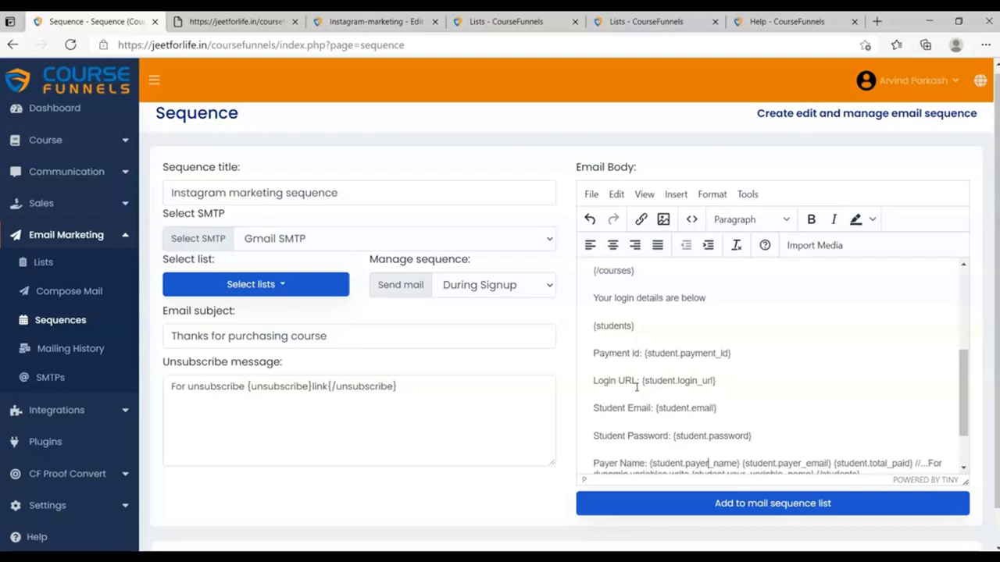
key("ctrl+Right")
key("ctrl+Right")
key("Return")
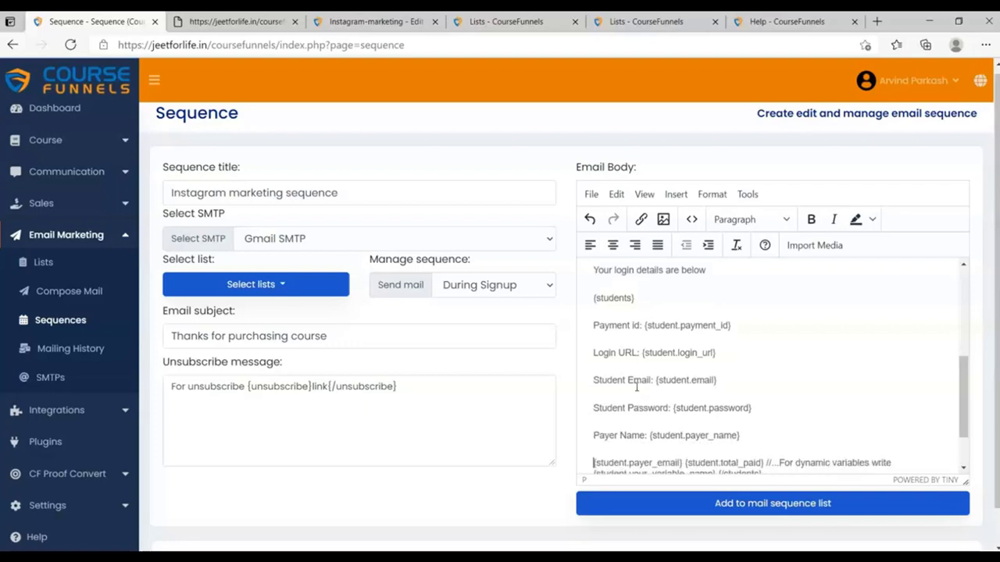
type("Payer Email:")
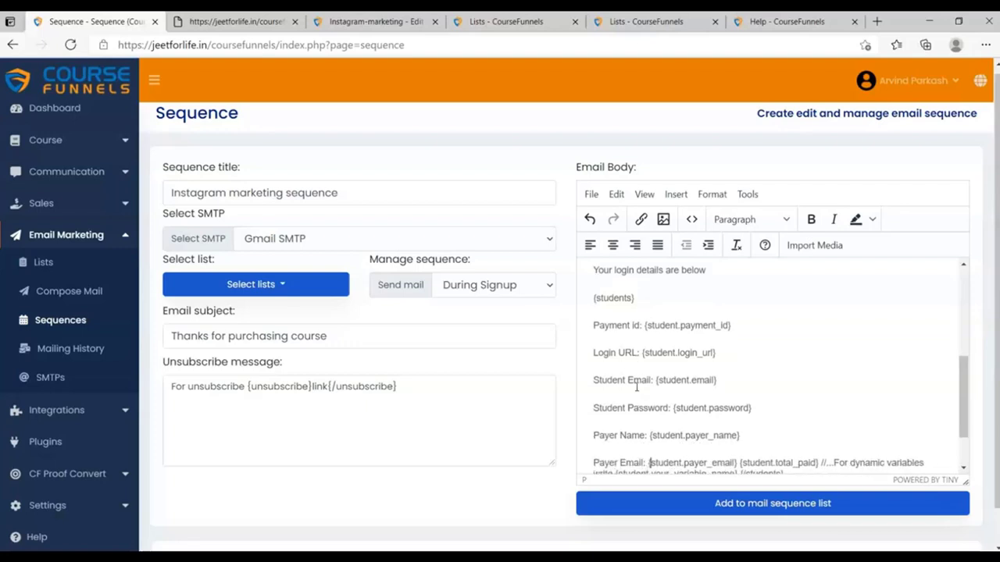
Put {student.total_paid} on a new line with the label "Total Paid:".
key("Return")
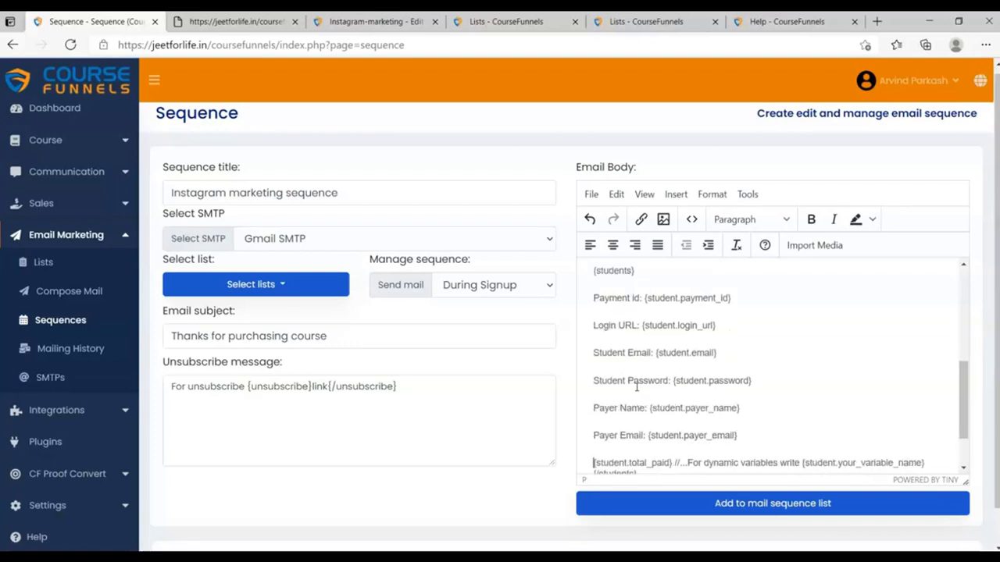
type("Toda")
key("BackSpace")
key("BackSpace")
type("tal P")
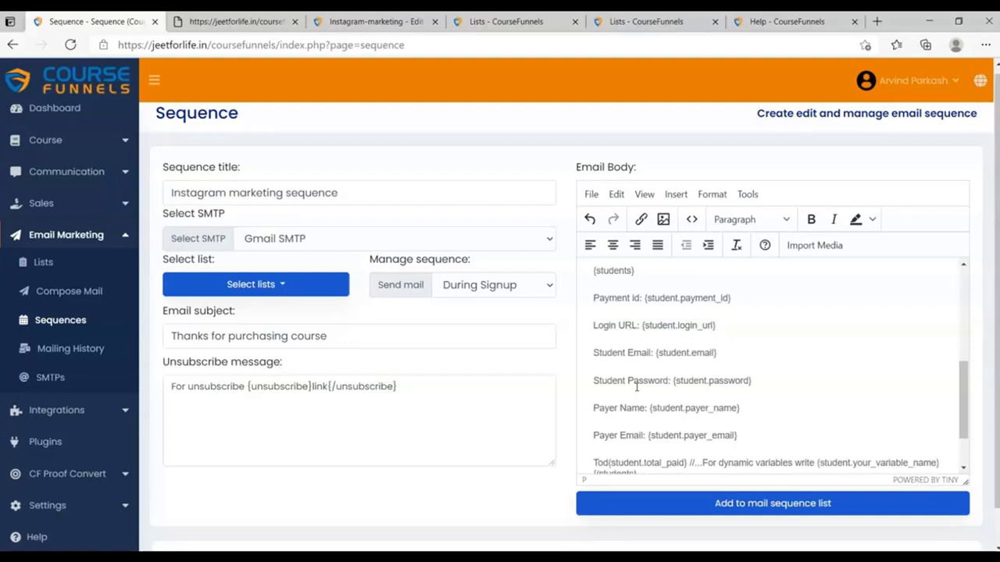
type("aid:")
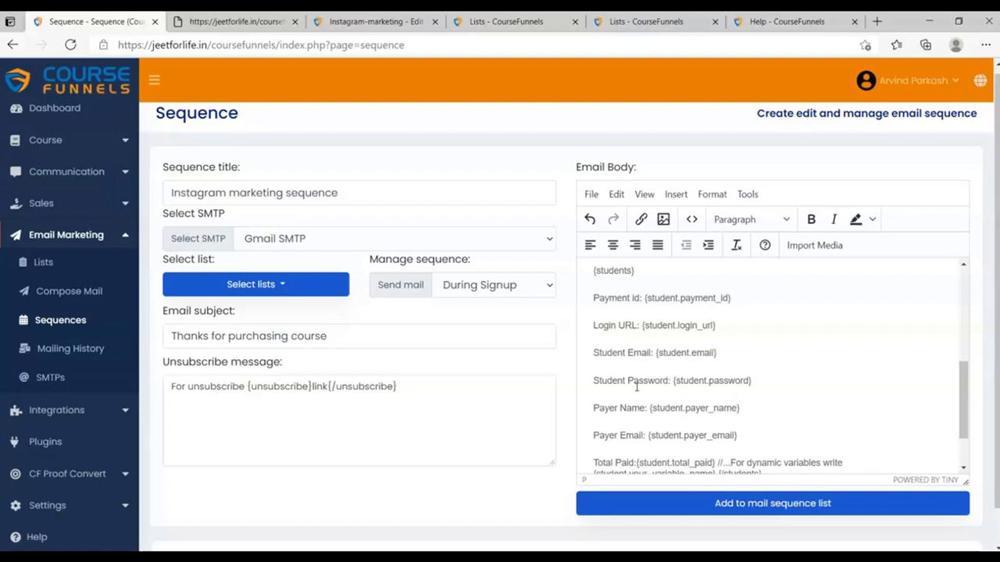
Remove the "//...For dynamic variables write {student.your_variable_name}" text after {student.total_paid} and place {/students} on its own line.
key("Down")
key("Return")
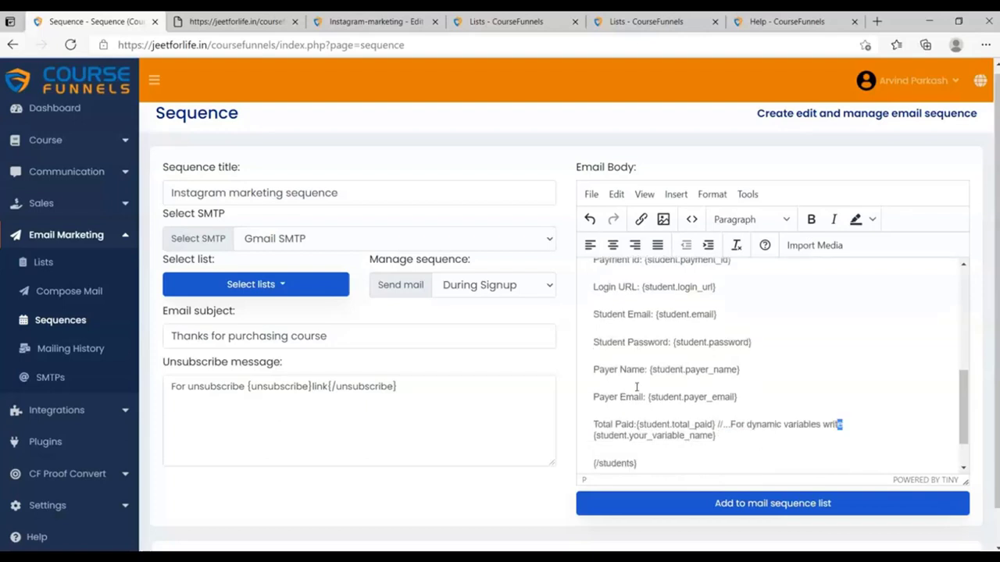
key("shift+Left")
key("shift+Left")
key("shift+Left")
key("shift+Left")
key("shift+Left")
key("shift+Left")
key("shift+Left")
key("shift+Left")
key("shift+Left")
key("shift+Left")
key("shift+Left")
key("shift+Left")
key("shift+Left")
key("shift+Left")
key("shift+Left")
key("shift+Left")
key("shift+Left")
key("shift+Left")
key("shift+Left")
key("shift+Left")
key("BackSpace")
key("ctrl+z")
key("ctrl+z")
key("ctrl+z")
key("ctrl+z")
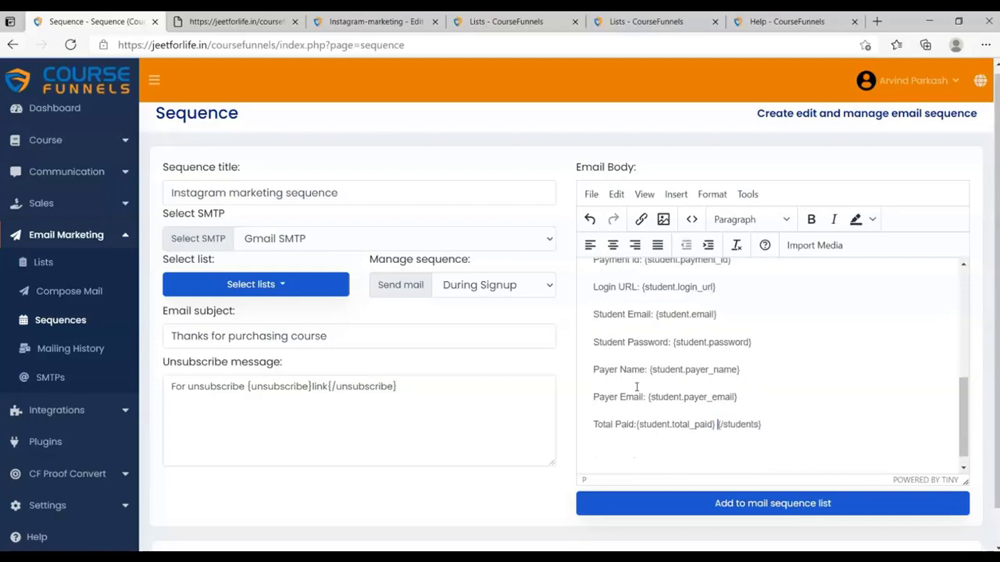
Make the labels Payment id, Login URL, Student Email and Student Password bold in the email body.
left_click(813, 213)
key("Down")
key("Home")
key("ctrl+shift+Right")
key("ctrl+shift+Right")
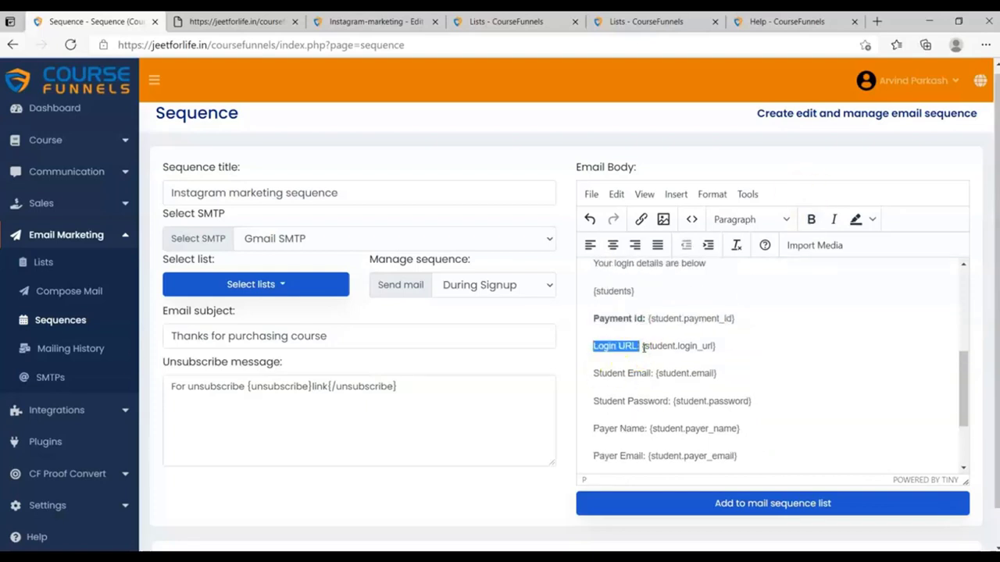
left_click(812, 213)
key("Down")
key("Home")
key("ctrl+shift+Right")
key("ctrl+shift+Right")
left_click(813, 218)
key("Down")
key("Home")
key("ctrl+shift+Right")
key("ctrl+shift+Right")
left_click(813, 219)
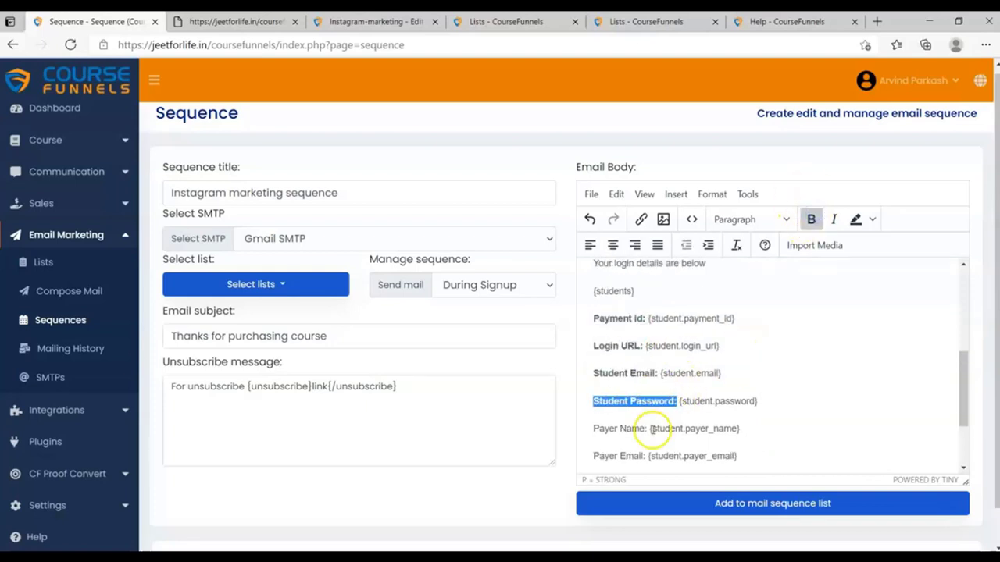
Make the Payer Name, Payer Email and Total Paid labels bold and save the email to the mail sequence list.
key("Down")
key("Home")
key("ctrl+shift+Right")
key("ctrl+shift+Right")
left_click(813, 219)
left_click(646, 455)
key("Home")
key("ctrl+shift+Right")
key("ctrl+shift+Right")
left_click(811, 218)
scroll(712, 433, "down", 1)
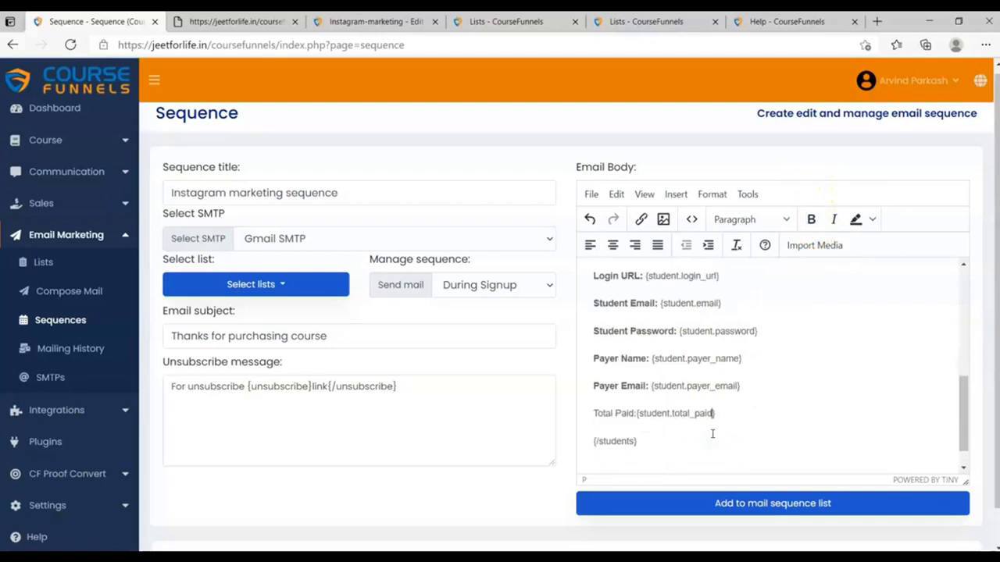
left_click(810, 219)
left_click(737, 504)
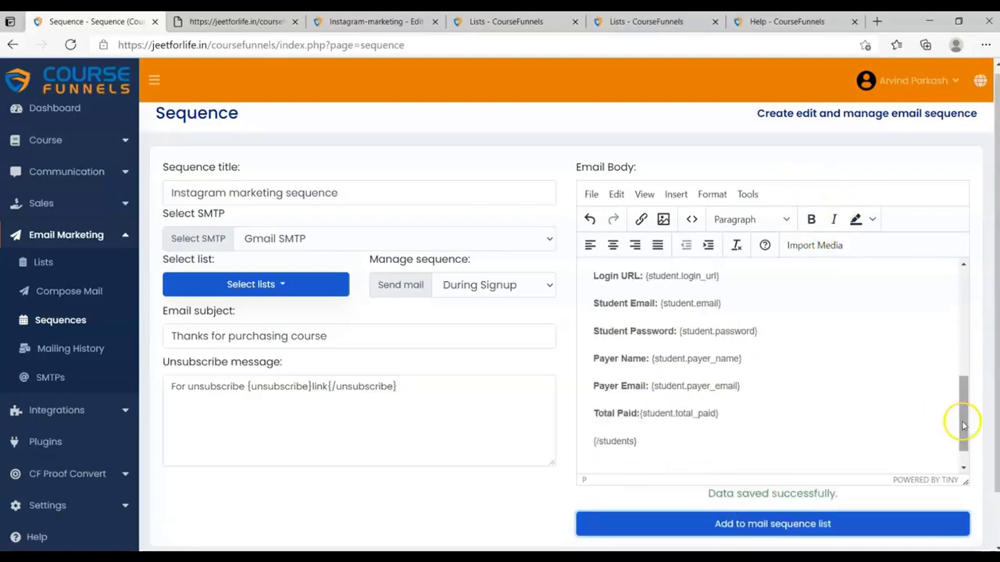
Format the name code in the "Hi" greeting as bold italic and save the sequence again.
left_click_drag(964, 417, 948, 279)
double_click(619, 279)
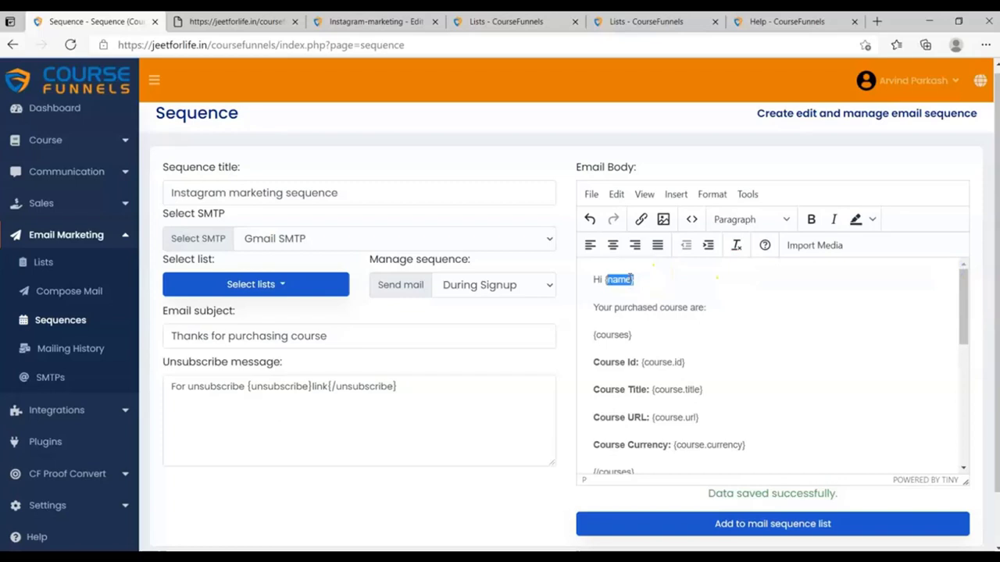
left_click(833, 219)
left_click_drag(963, 316, 961, 441)
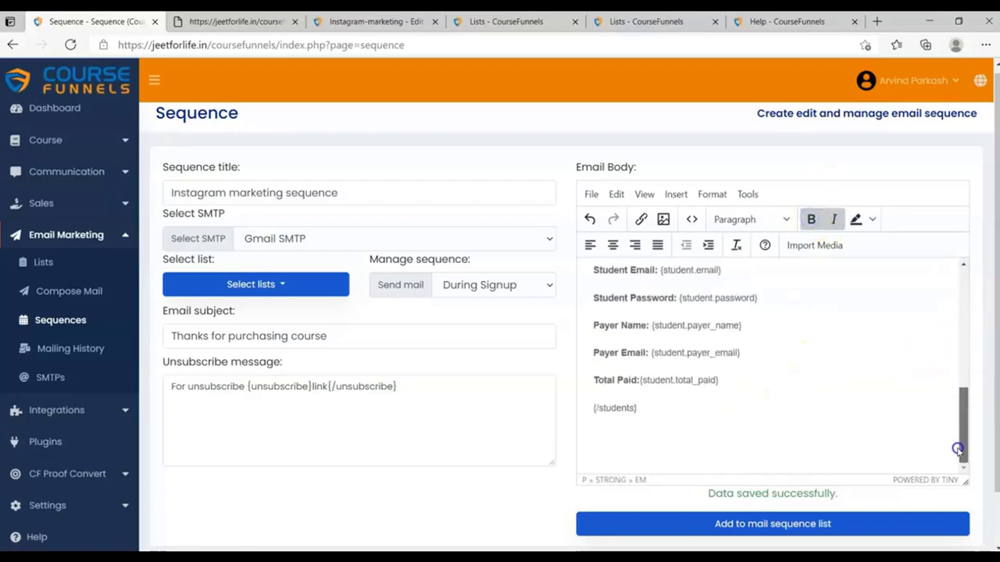
left_click(808, 525)
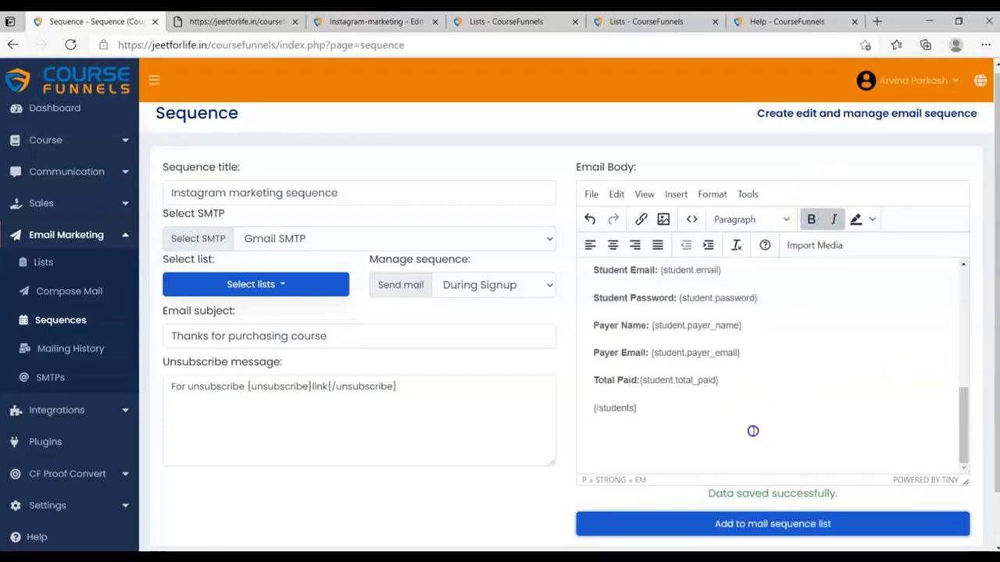
Open the Course Funnels list in a new browser tab and open the paid Instagram-marketing funnel for editing.
left_click(89, 141)
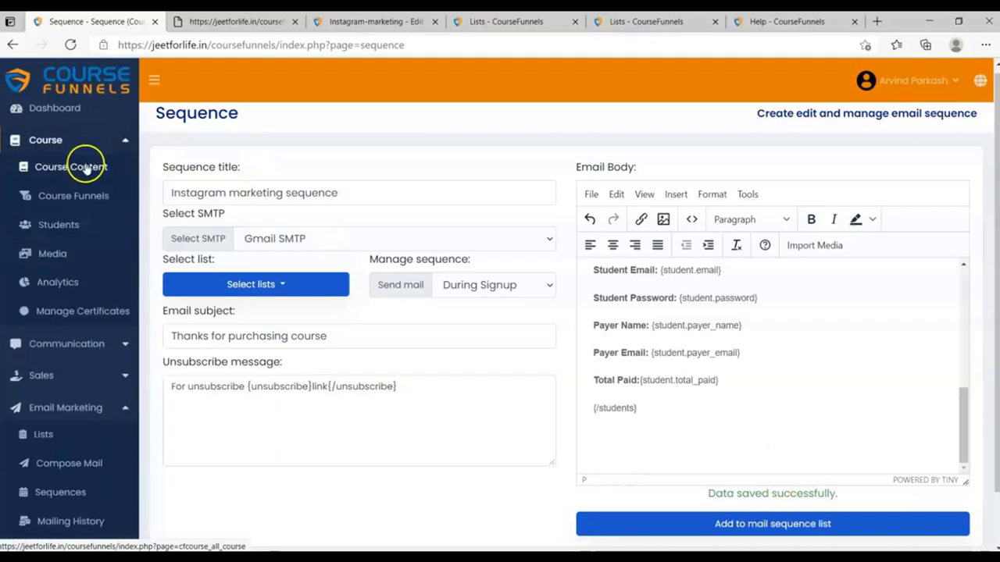
right_click(85, 196)
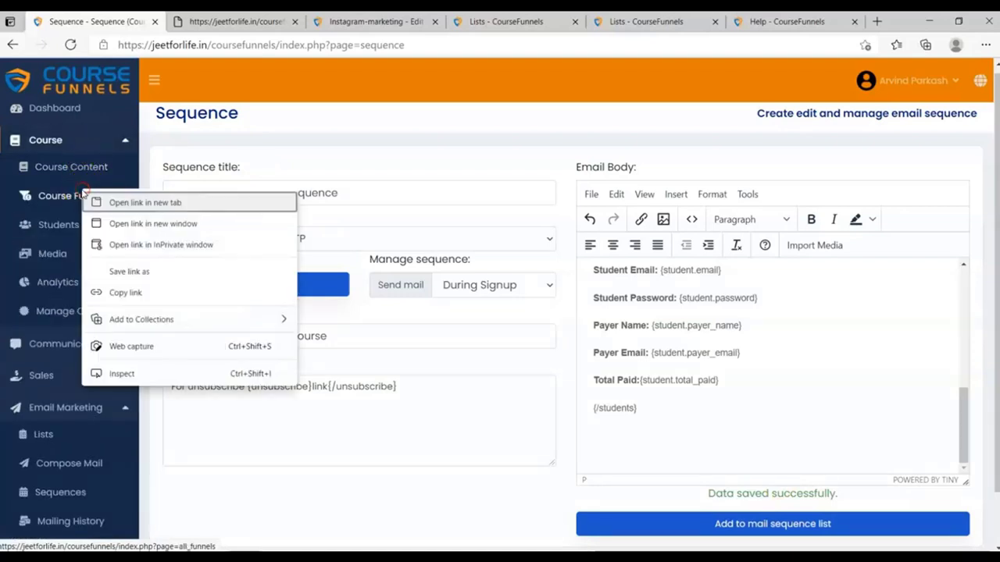
left_click(145, 203)
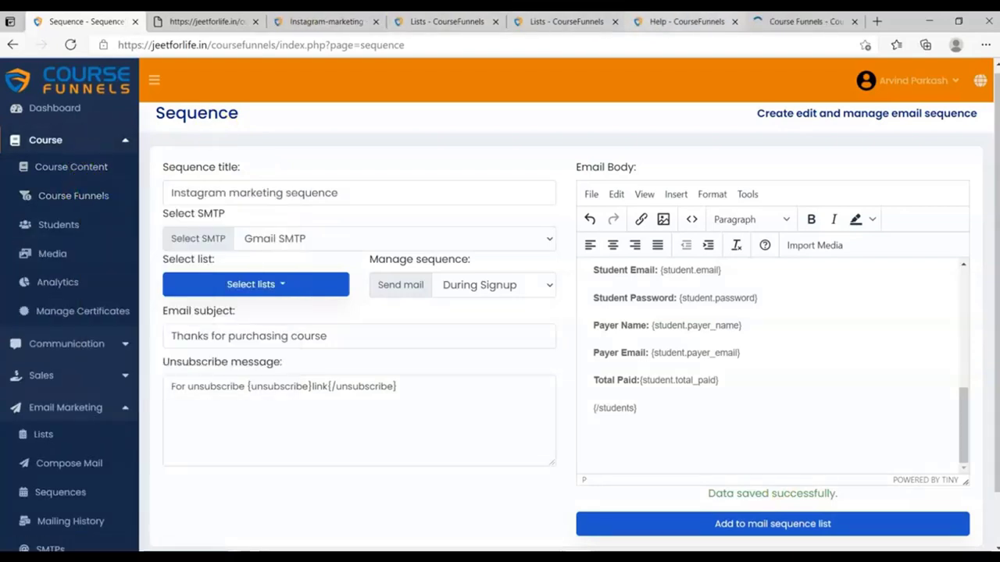
left_click(805, 21)
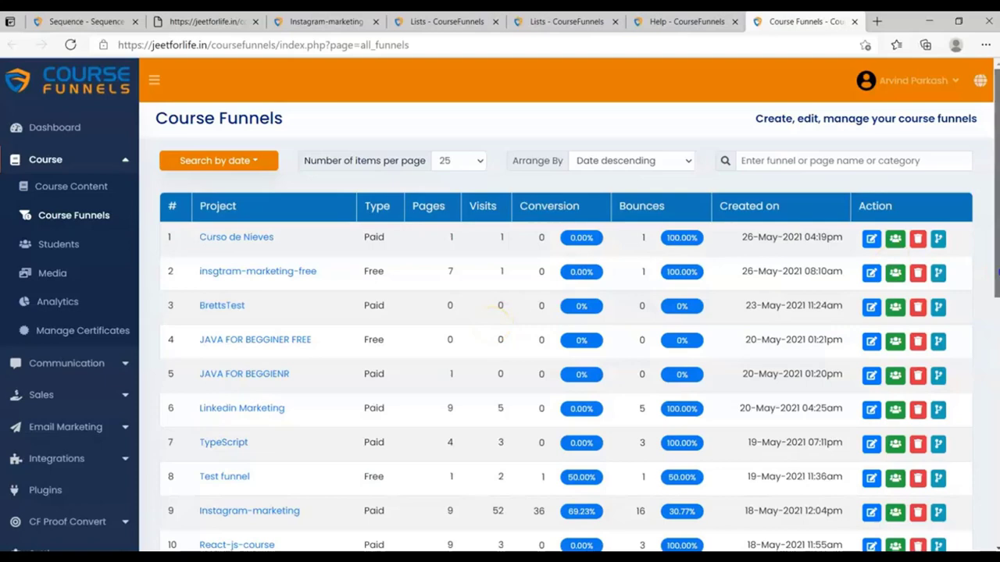
left_click_drag(997, 268, 997, 342)
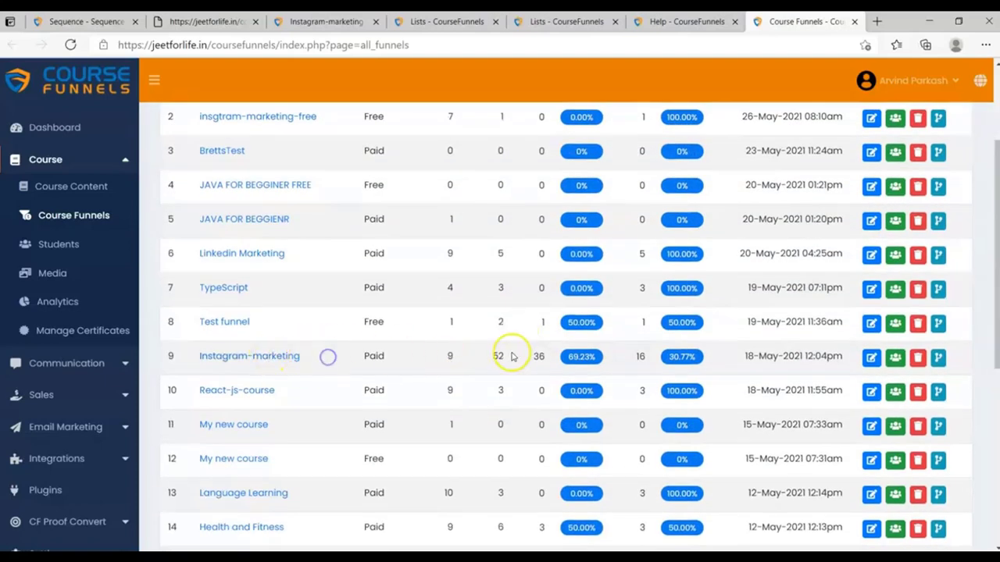
left_click(871, 359)
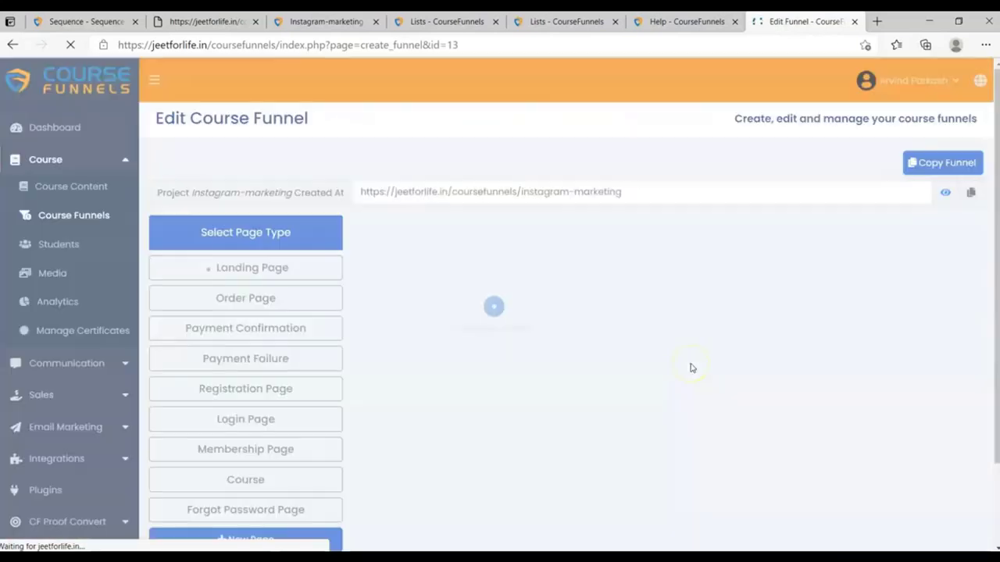
Open the page settings of the funnel's Order Page and check which mailing lists are selected.
left_click(301, 298)
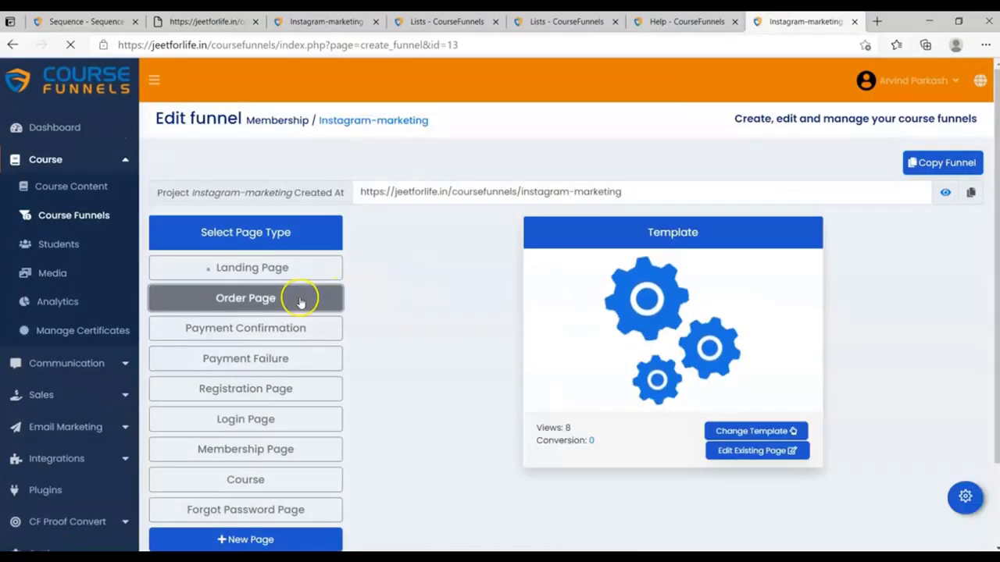
scroll(997, 382, "down", 2)
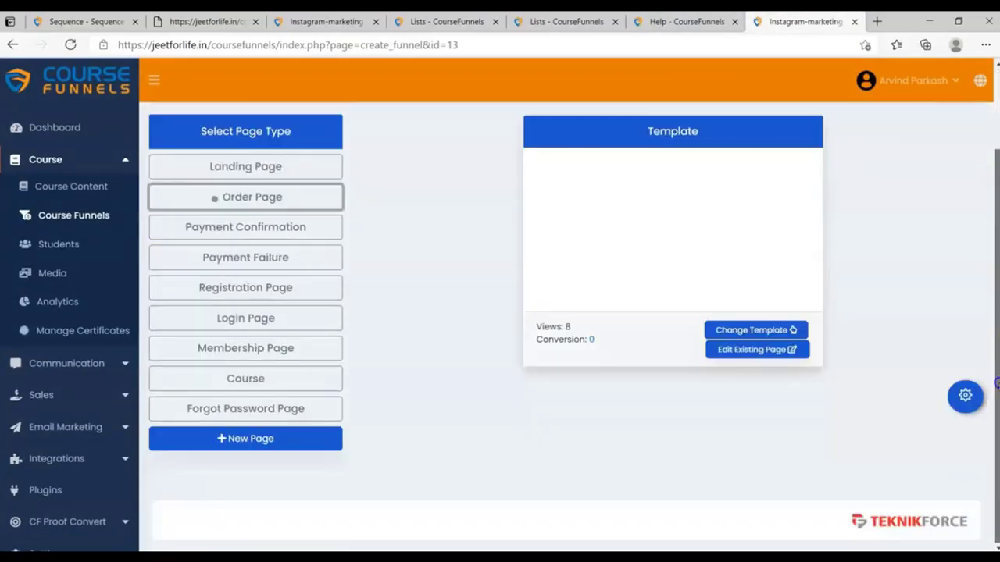
left_click(967, 398)
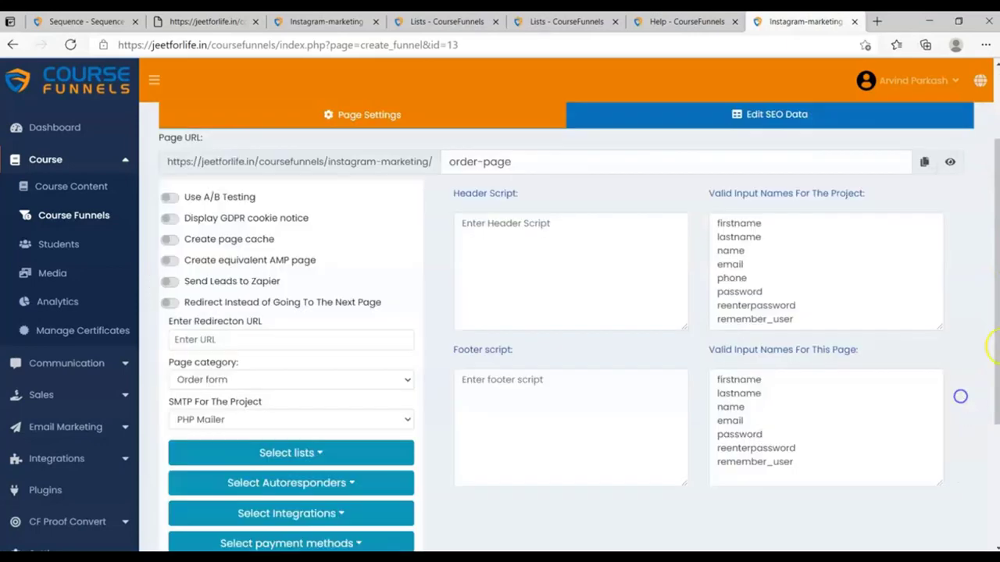
scroll(960, 397, "down", 3)
left_click(268, 247)
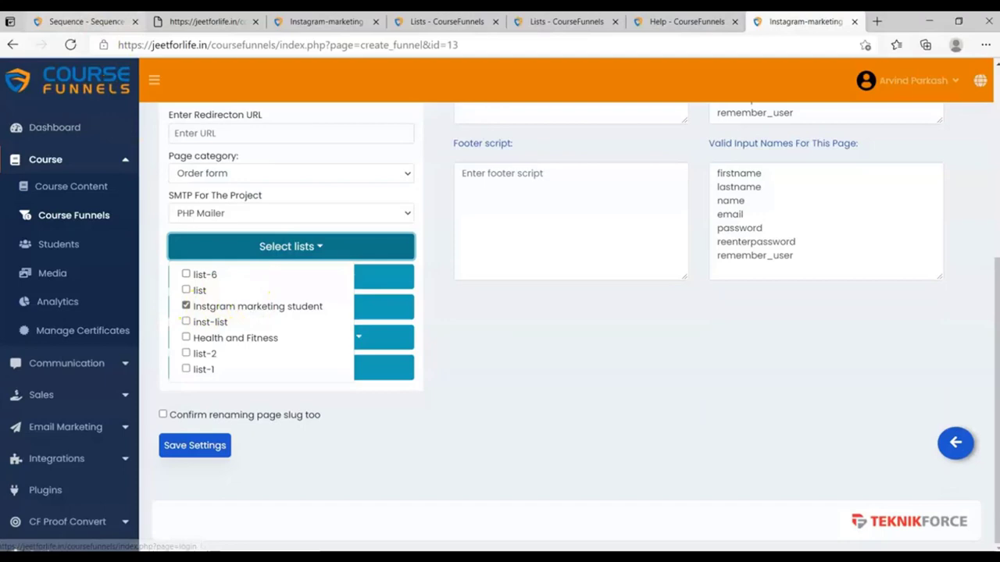
Compare the mailing list selected in the email sequence with the one selected for the order page.
left_click(82, 21)
left_click(257, 282)
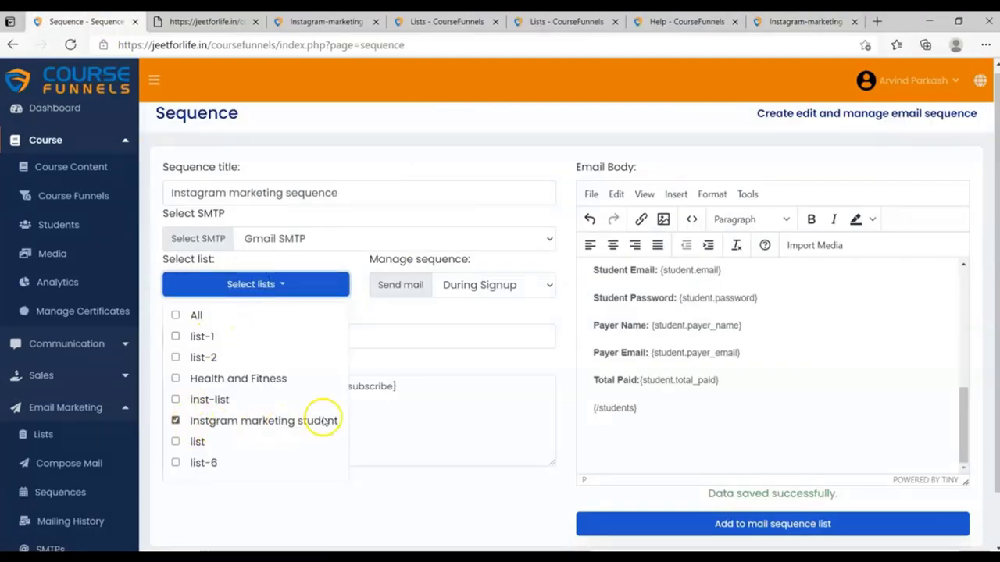
left_click(805, 21)
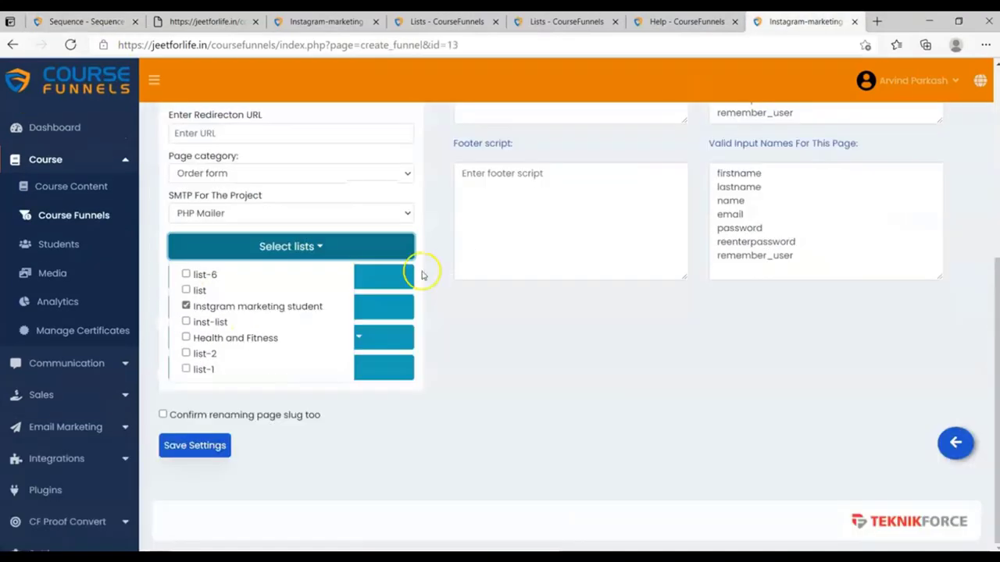
left_click(500, 293)
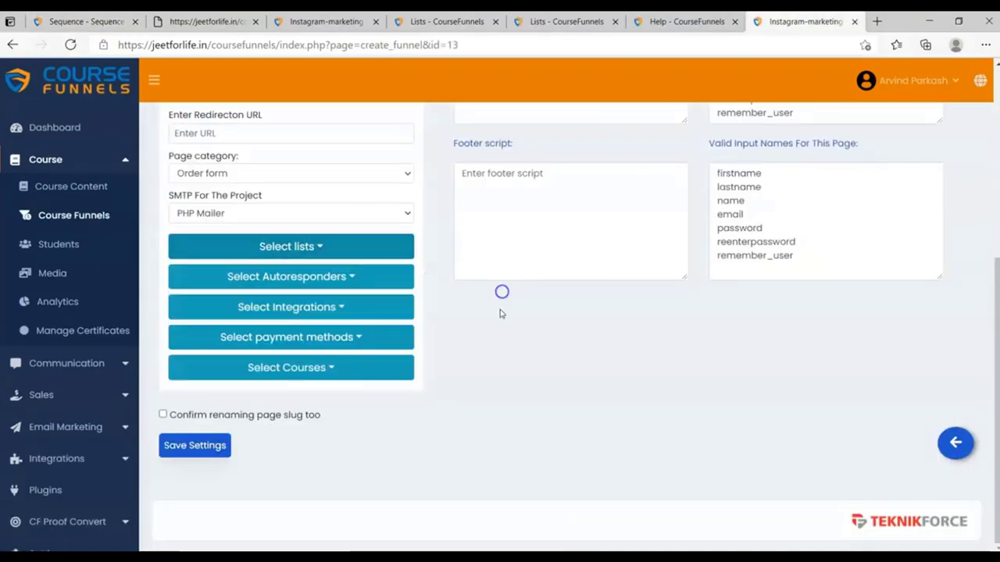
Check which course is selected in the order page's settings.
left_click(307, 364)
left_click(442, 339)
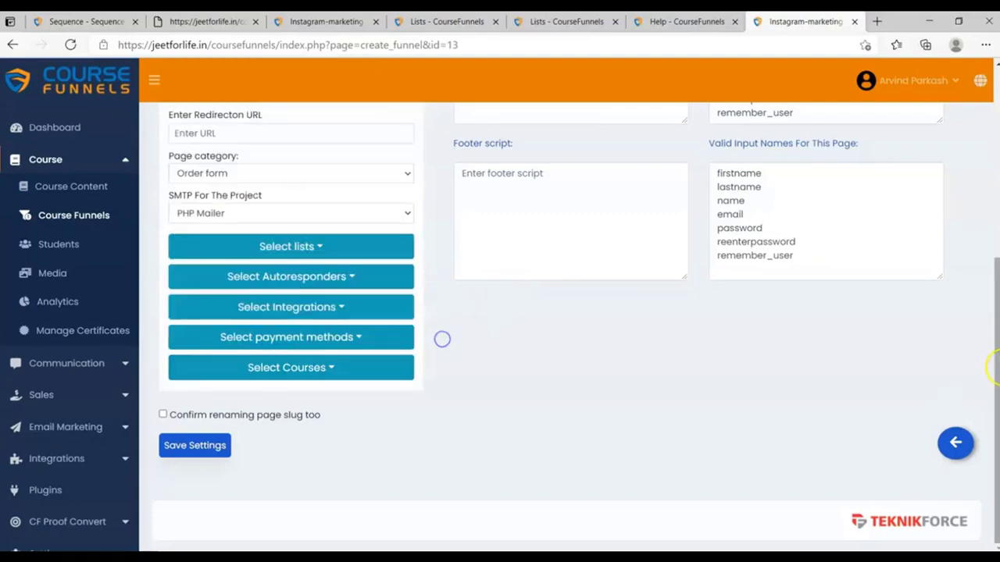
scroll(992, 367, "up", 4)
scroll(413, 409, "down", 4)
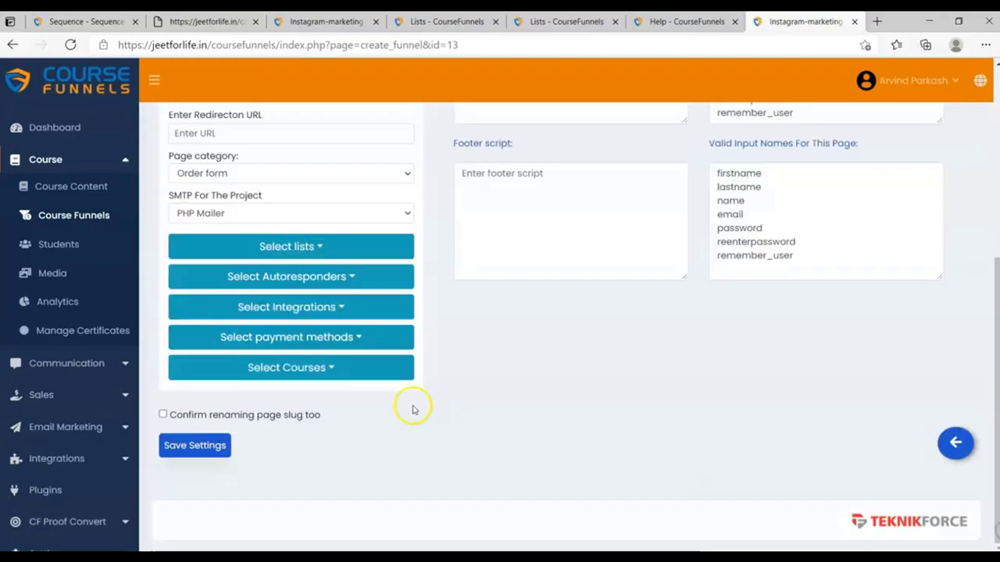
left_click(337, 367)
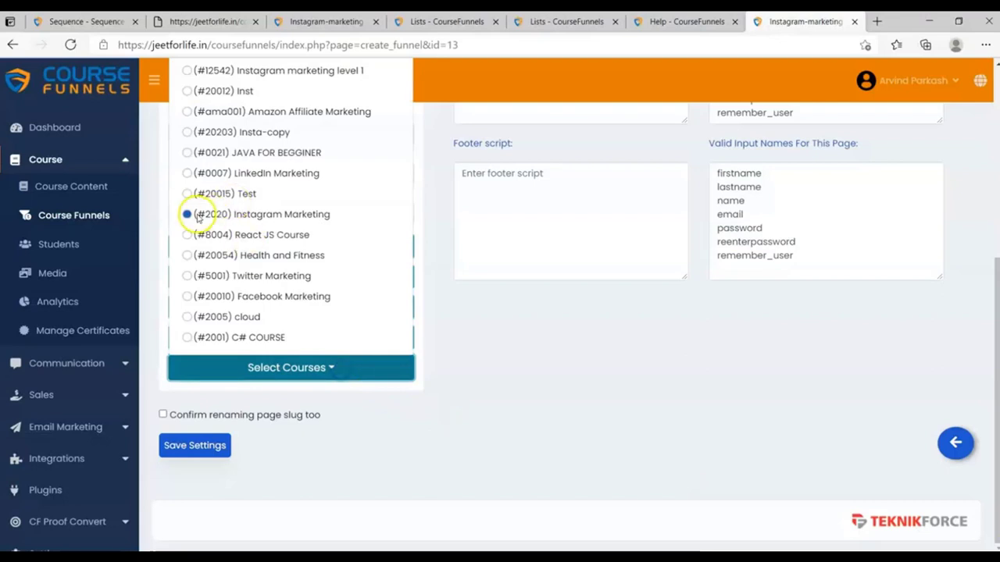
left_click(556, 357)
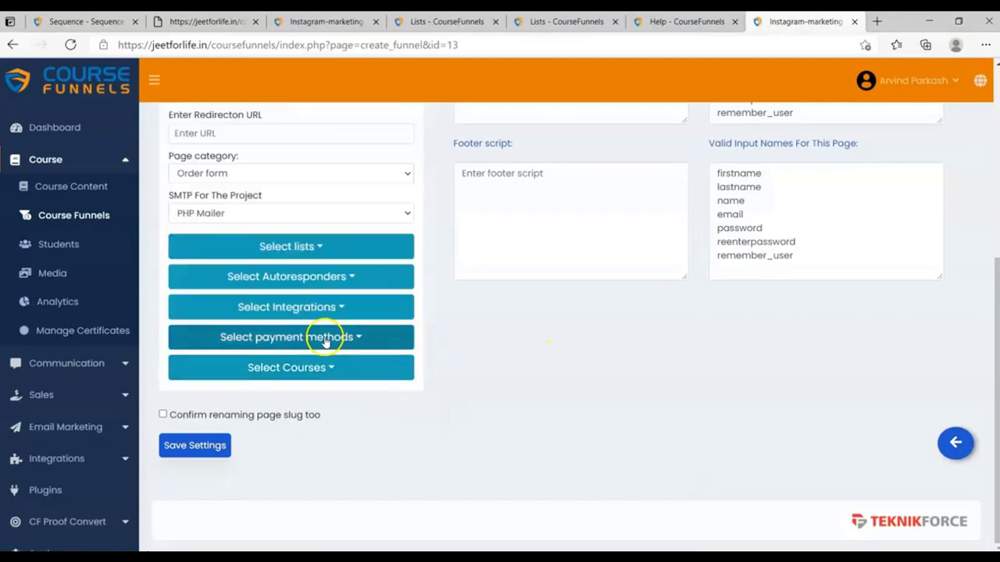
Check which payment method is selected for the order page and save the page settings.
left_click(325, 339)
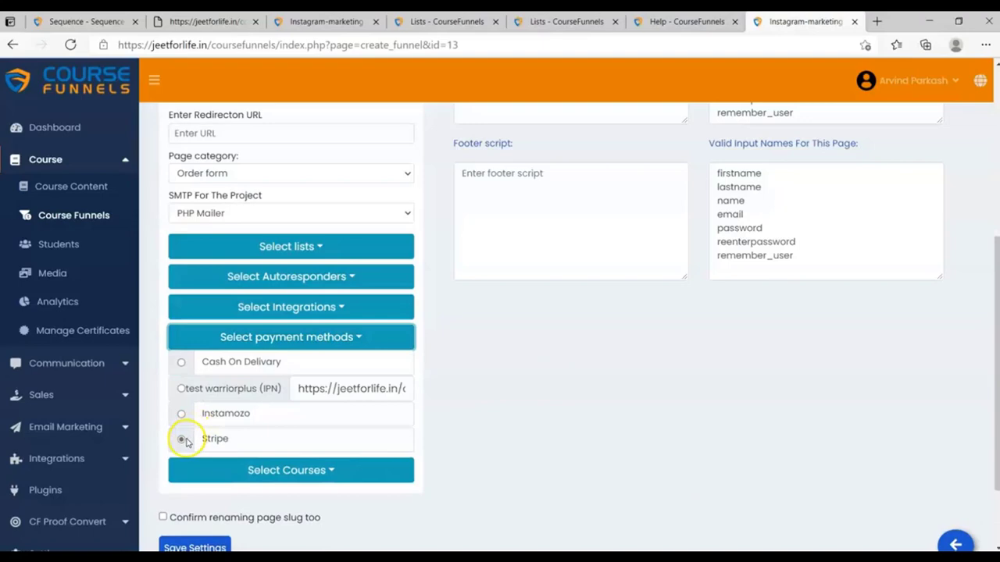
scroll(993, 339, "down", 2)
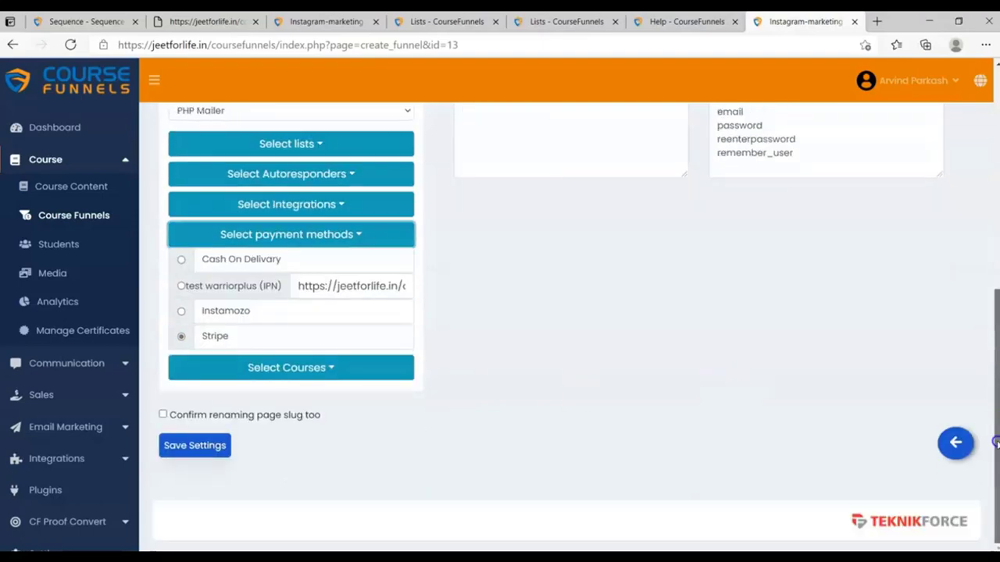
left_click(200, 451)
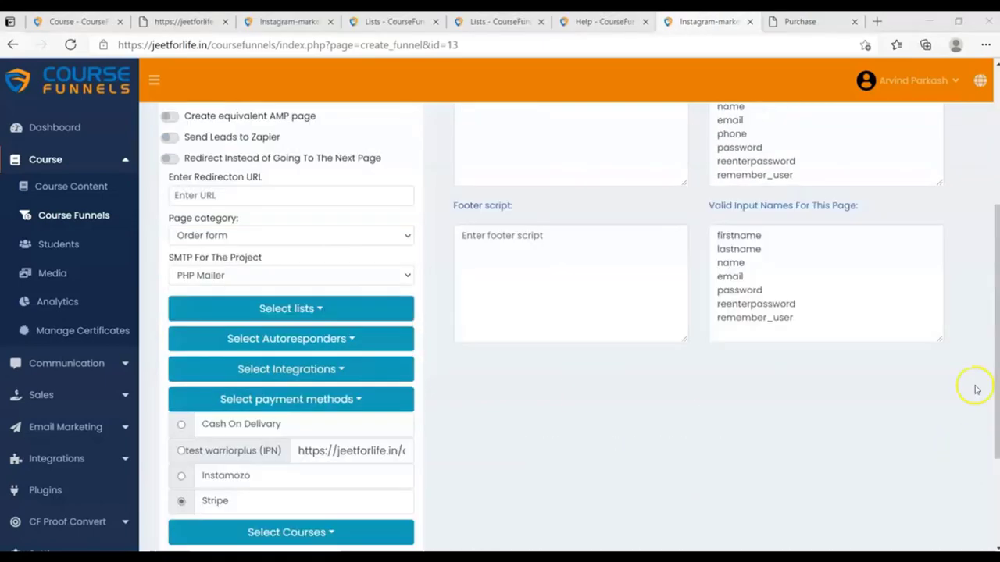
Open the live order page, fill in the customer's name and e-mail, accept the Terms & Conditions, and submit the form.
scroll(993, 413, "up", 3)
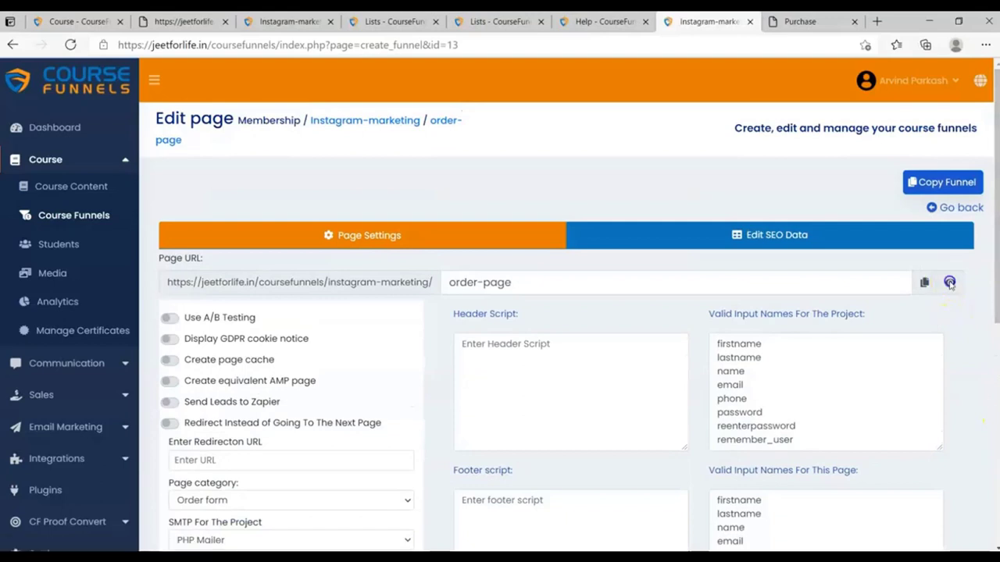
left_click(949, 282)
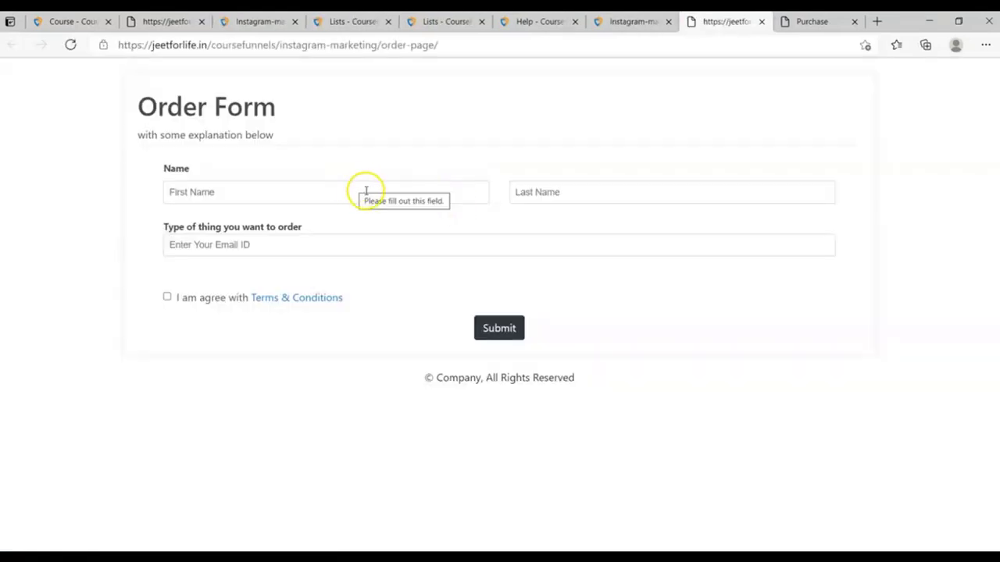
left_click(317, 194)
type("John")
key("Tab")
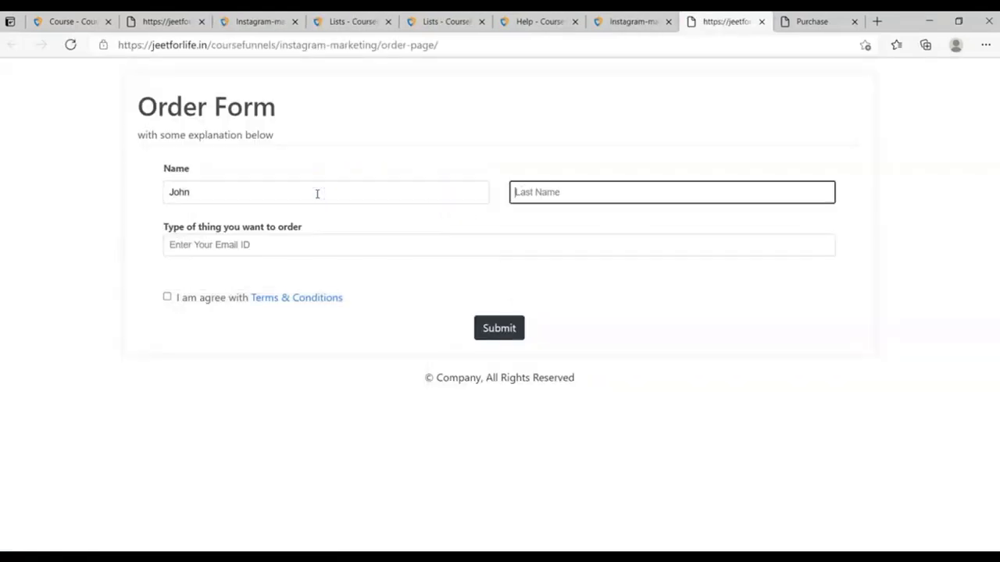
type("DoE")
key("Tab")
left_click(179, 303)
left_click(509, 329)
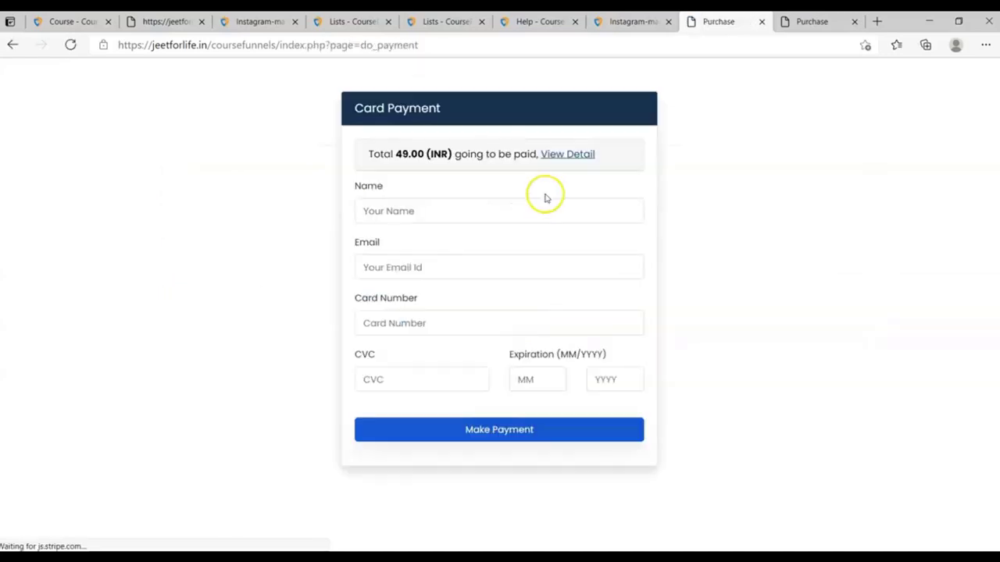
Review the purchase details on the card payment page, including the course being bought, and collapse them again.
left_click(566, 156)
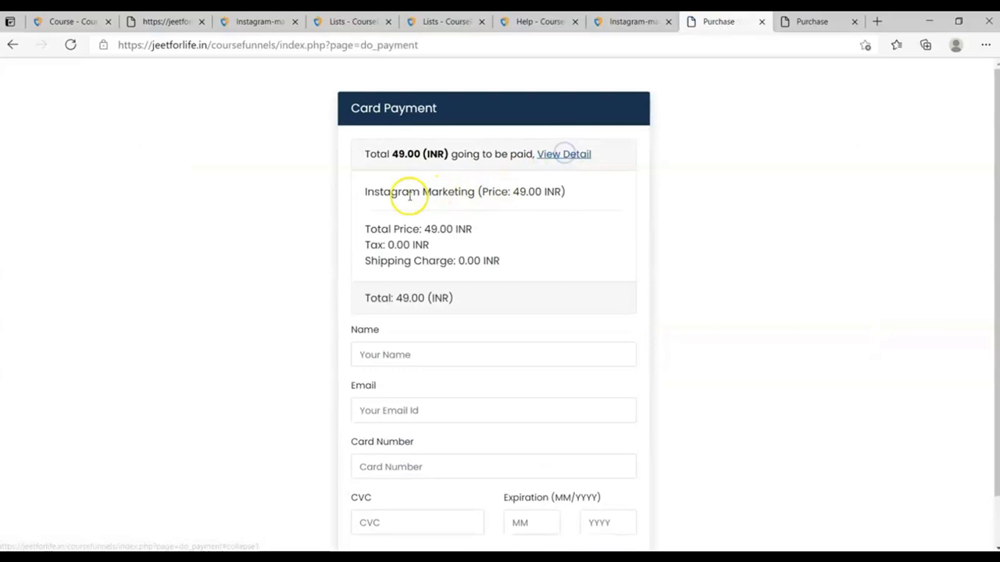
left_click_drag(366, 191, 480, 188)
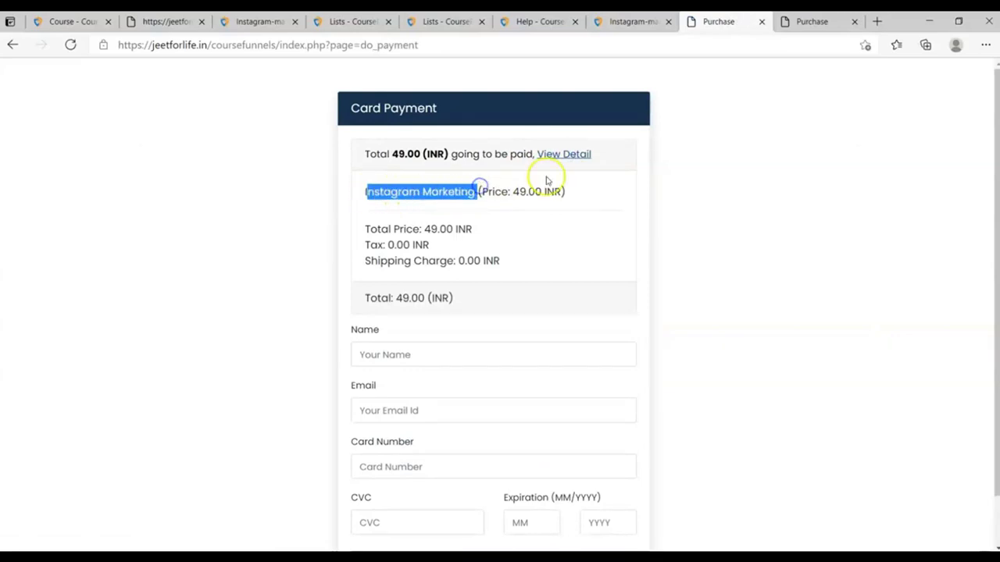
left_click(564, 155)
Fill in the payer's name, e-mail, card number, CVC and expiration date, and make the payment.
left_click(475, 209)
type("Jo")
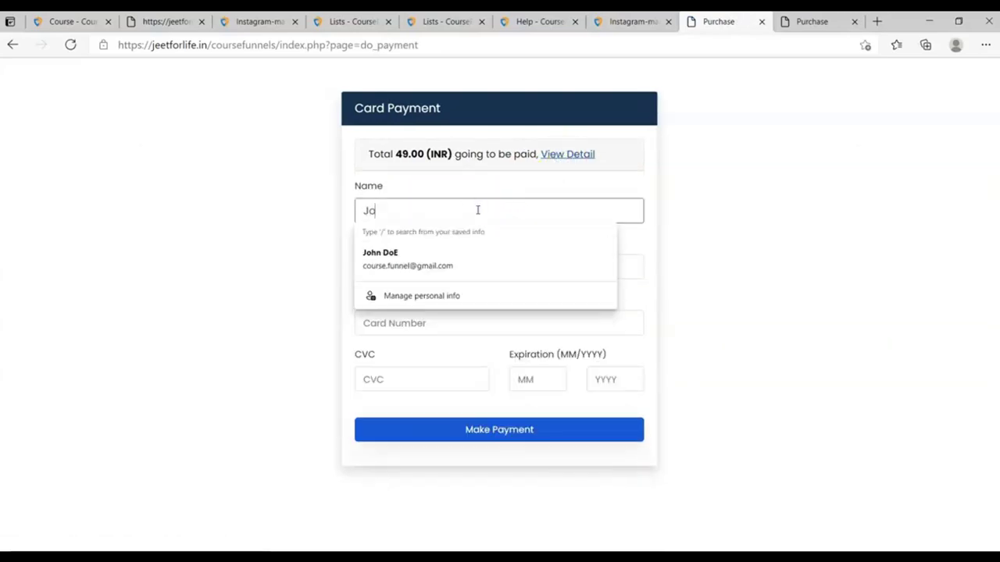
left_click(380, 258)
left_click(567, 328)
type("4242 4242 4242 4242")
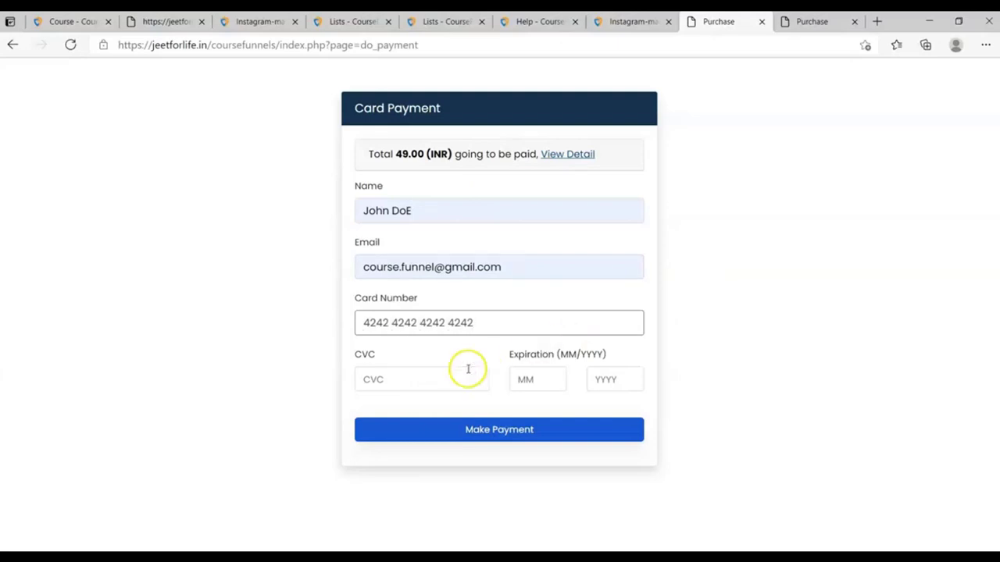
left_click(468, 370)
type("123")
left_click(536, 380)
type("112022")
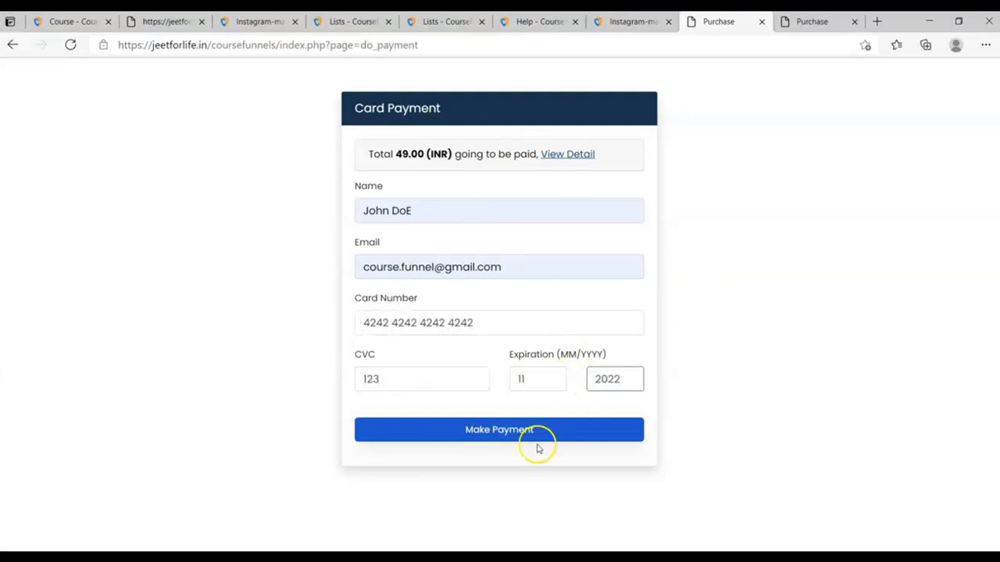
left_click(534, 434)
left_click(734, 190)
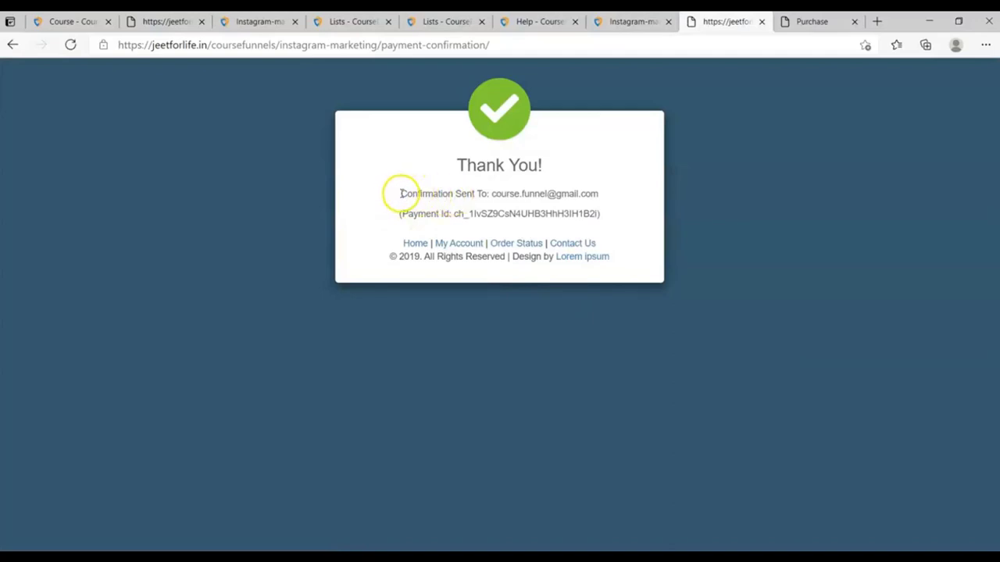
Examine and copy the e-mail address the confirmation was sent to on the Thank You page.
left_click_drag(492, 194, 607, 196)
key("ctrl+c")
left_click(608, 194)
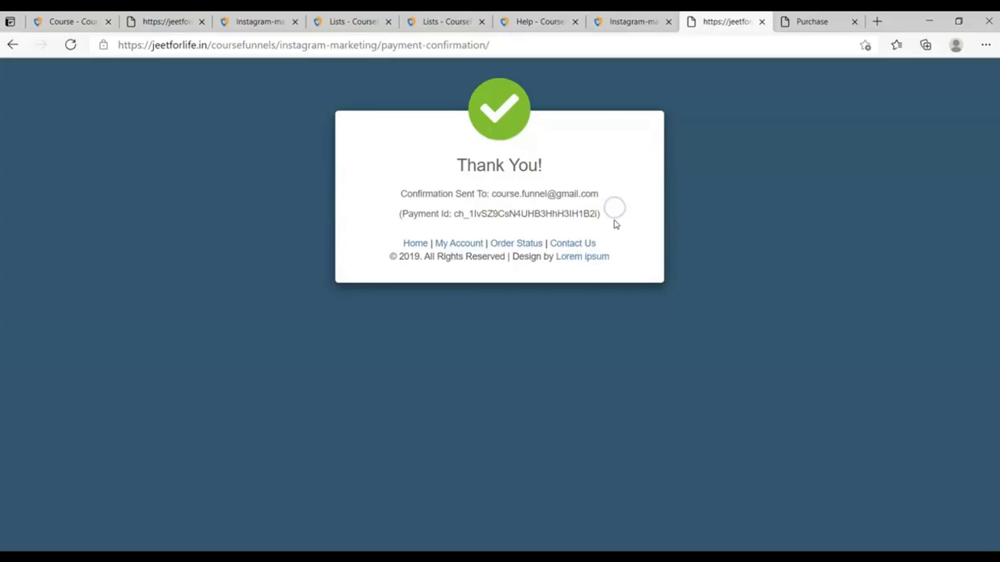
left_click(607, 256)
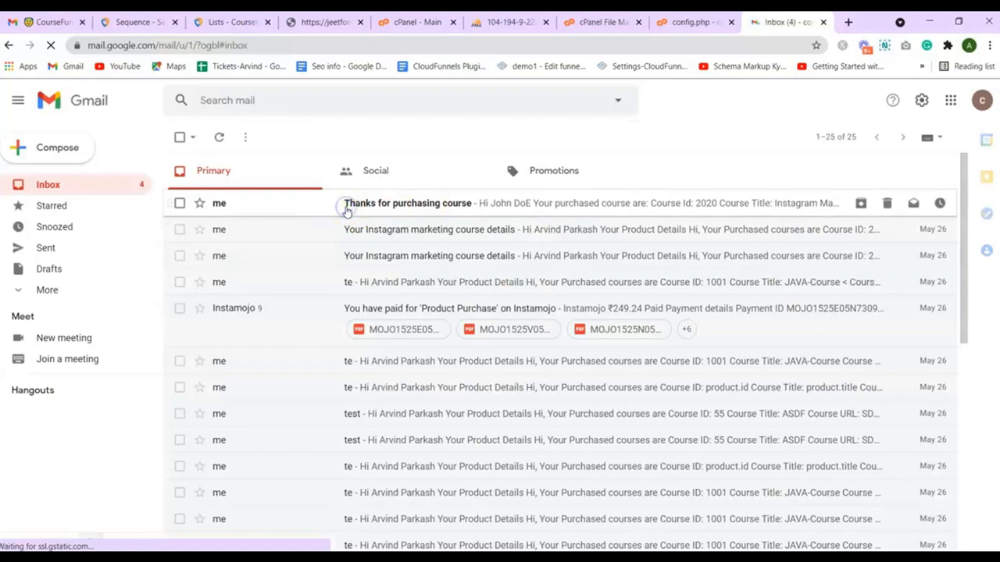
Open the "Thanks for purchasing course" message in Gmail and review its greeting, course details, payment ID and total paid.
left_click(346, 209)
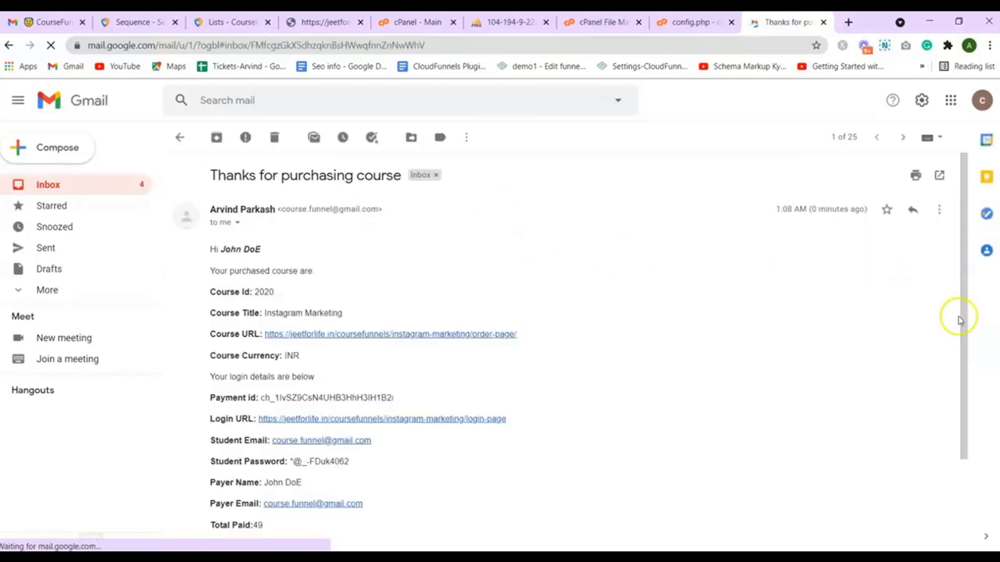
mouse_move(964, 341)
left_mouse_down()
mouse_move(965, 376)
mouse_move(961, 357)
left_mouse_up()
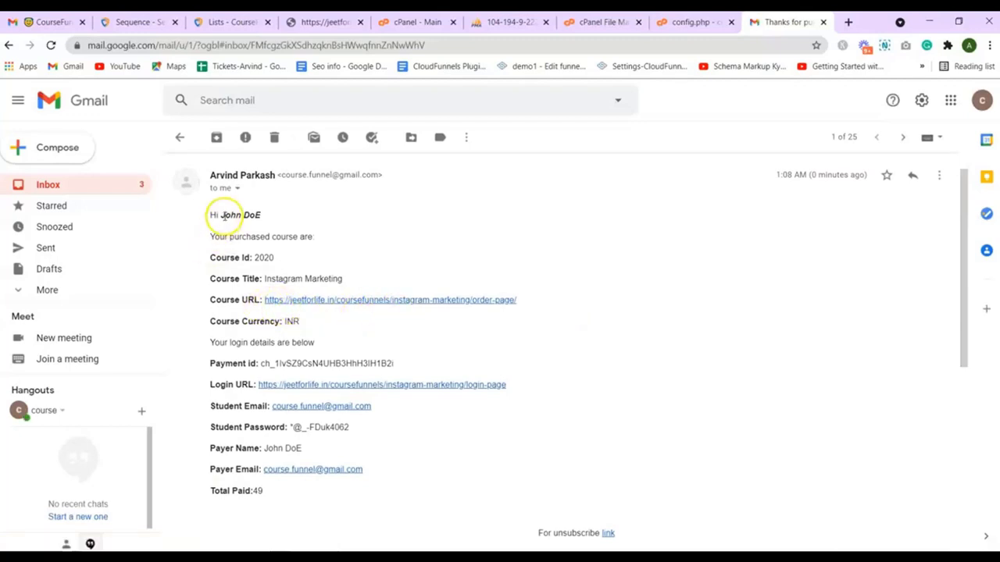
left_click_drag(221, 214, 244, 214)
left_click_drag(211, 258, 336, 280)
left_click(291, 319)
double_click(268, 365)
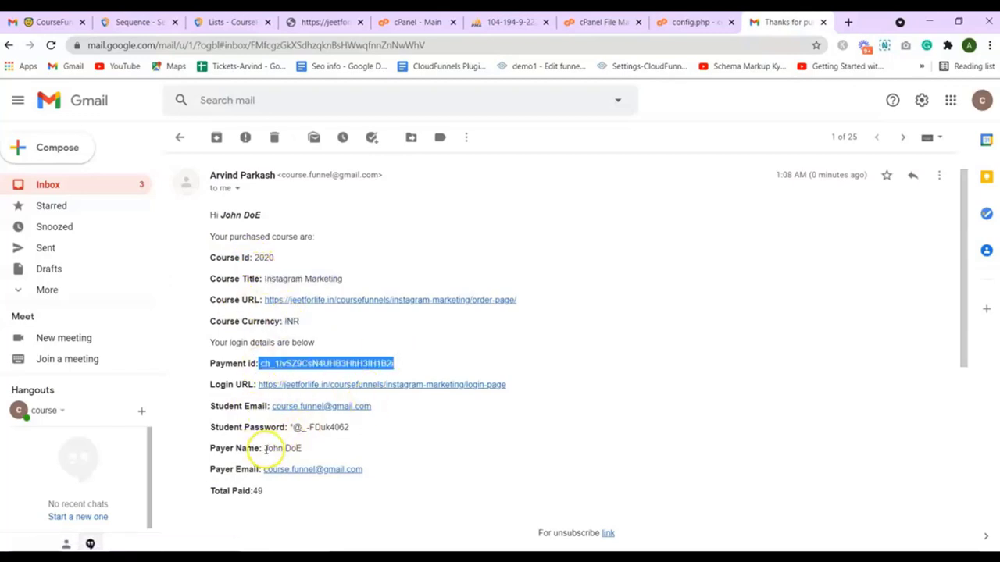
double_click(299, 482)
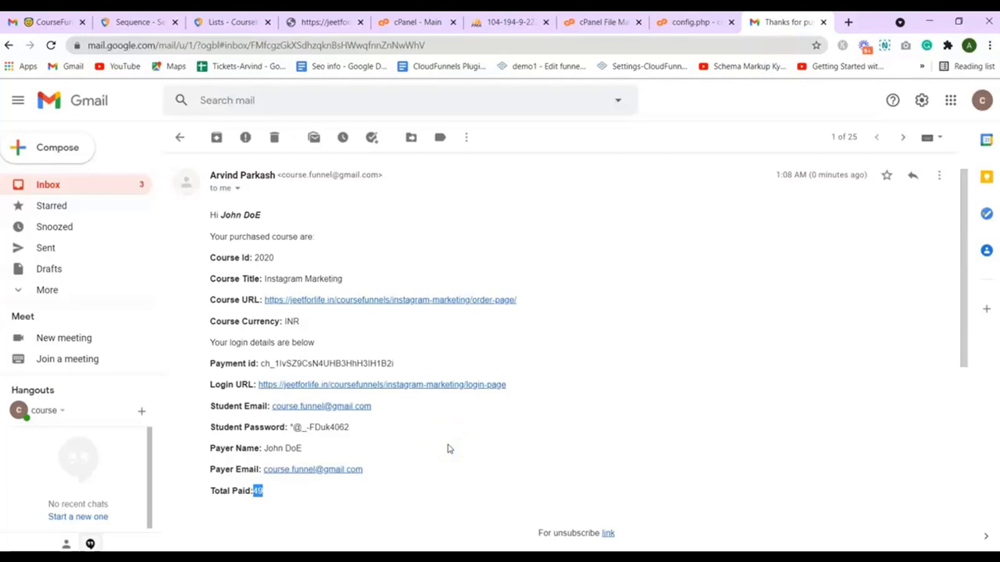
Open the Login URL from the message and copy the student e-mail from it into the Sign In form.
left_click(442, 386)
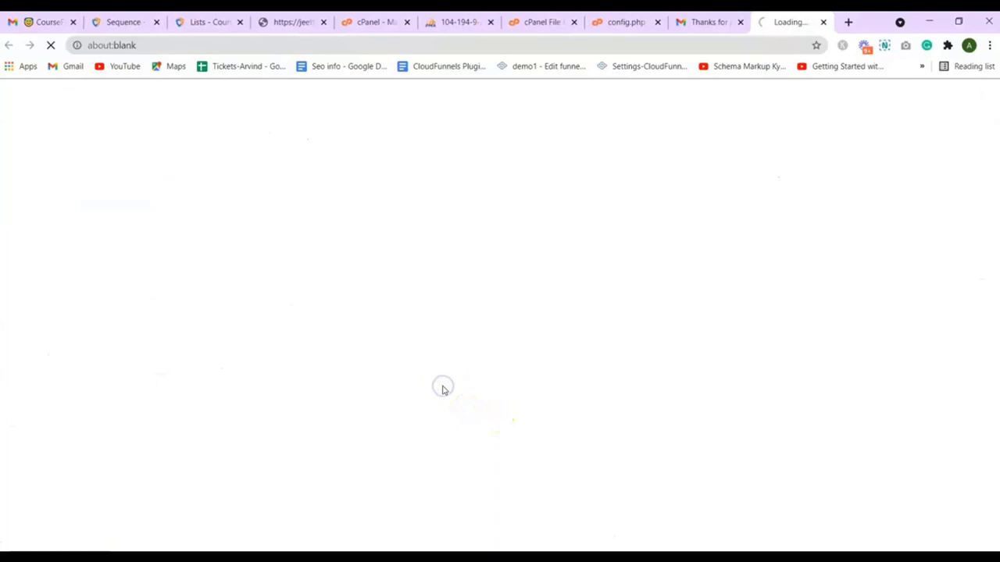
left_click(707, 22)
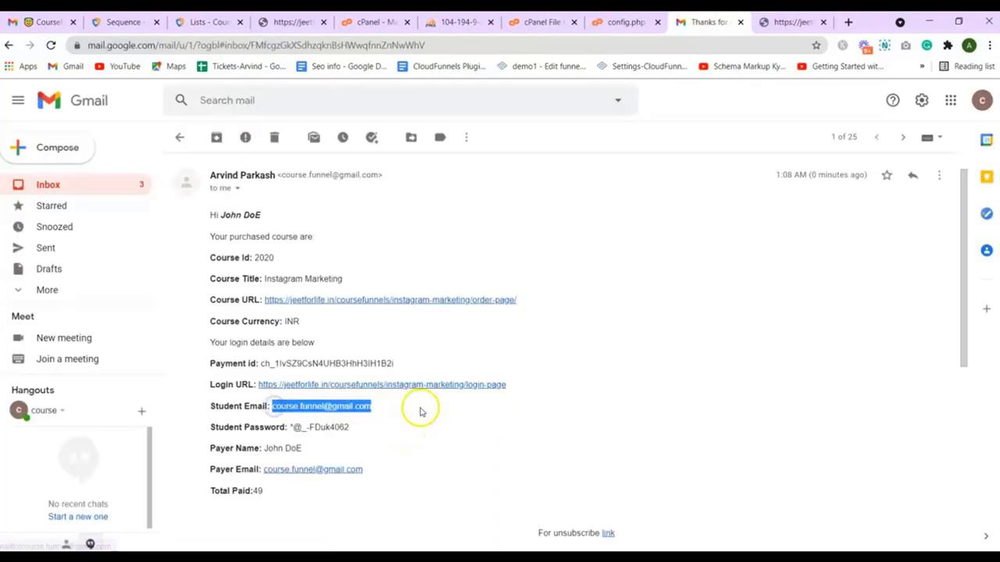
key("ctrl+Tab")
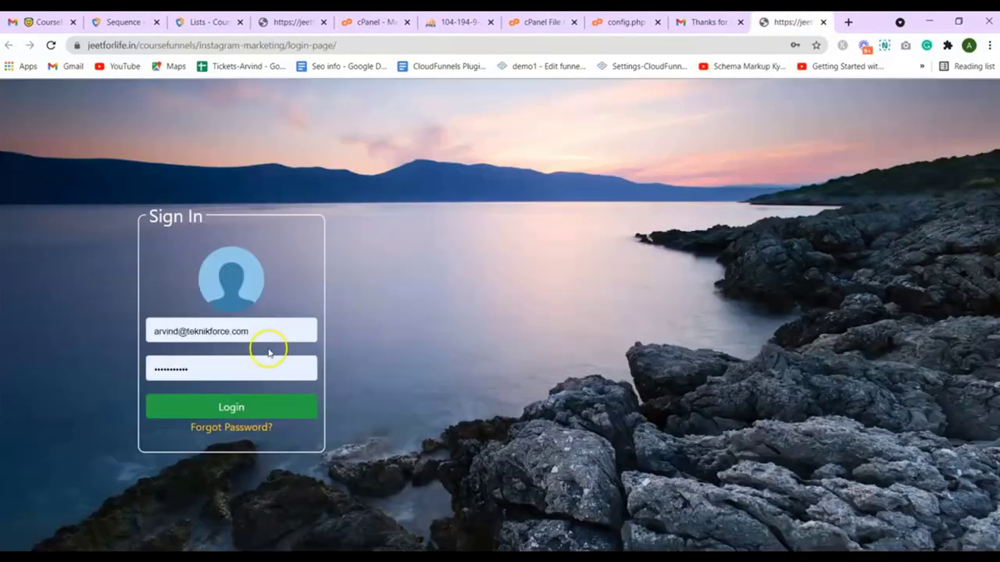
left_click(276, 336)
key("ctrl+a")
key("ctrl+v")
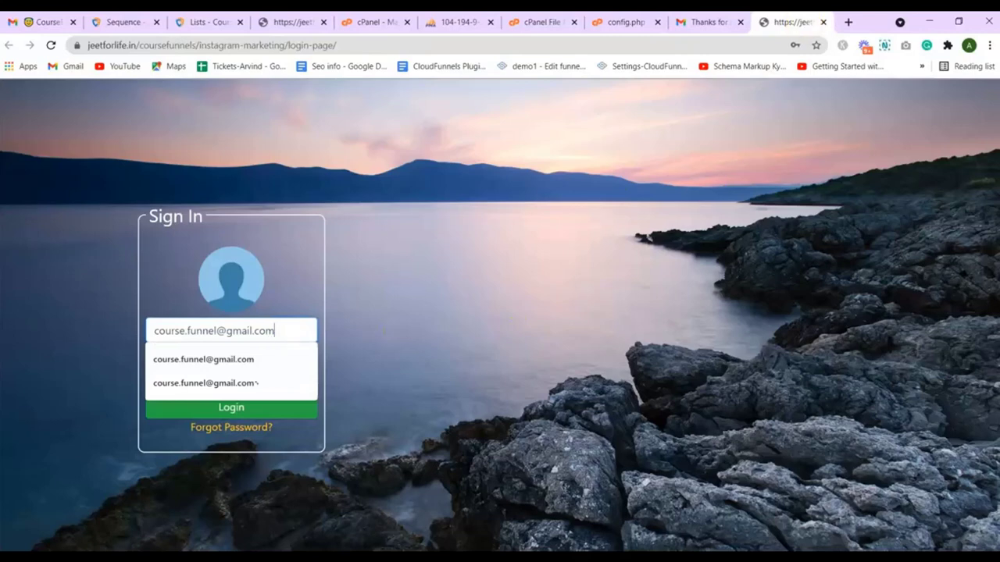
Copy the student password from the message into the Sign In form and log in to the membership area.
key("ctrl+shift+Tab")
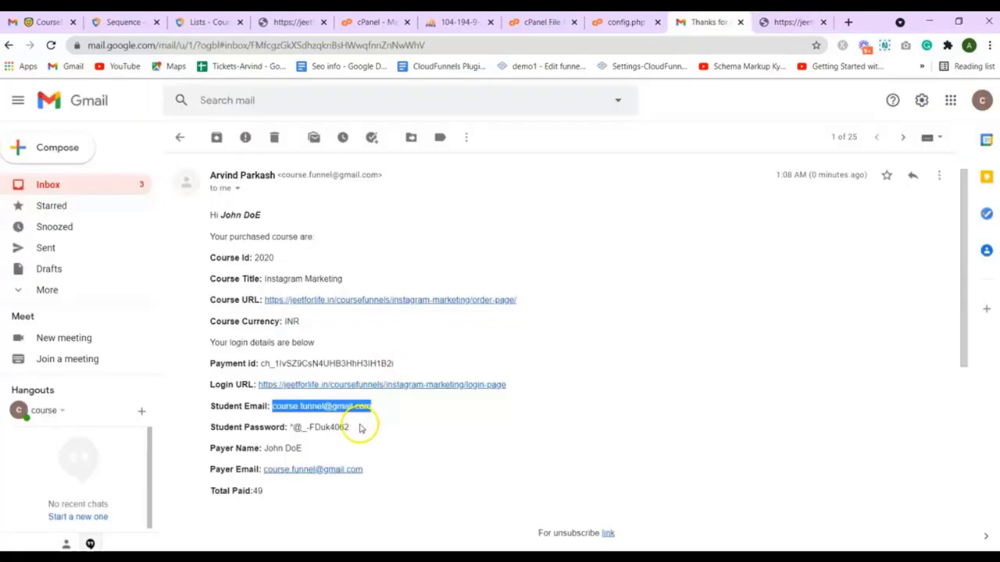
left_click_drag(353, 427, 281, 428)
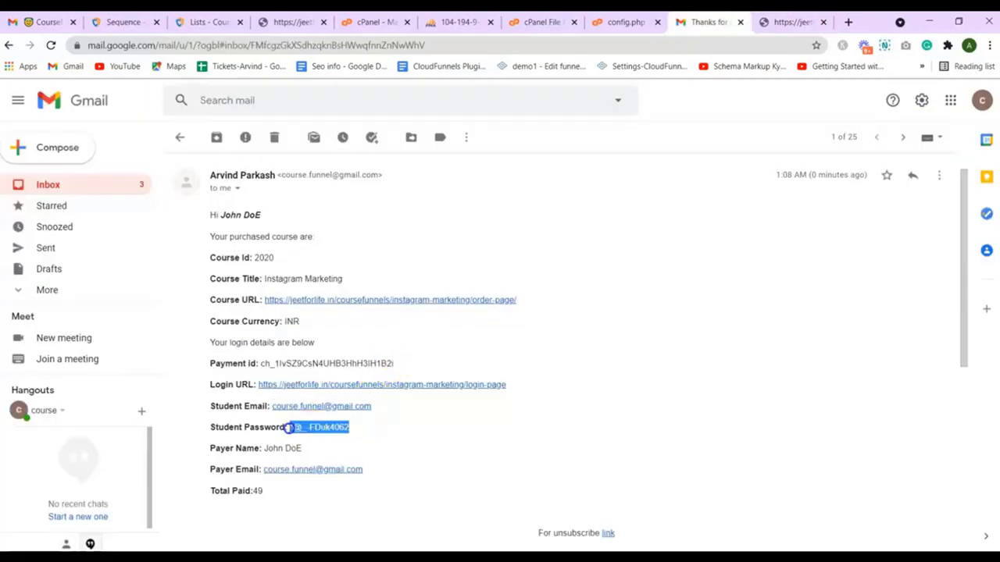
key("ctrl+Tab")
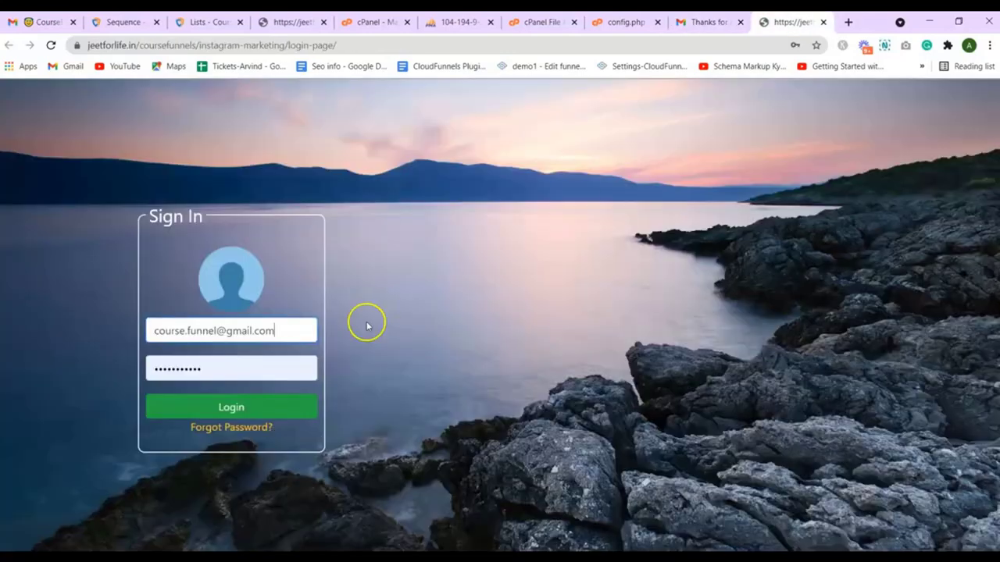
left_click(296, 360)
key("ctrl+a")
key("ctrl+v")
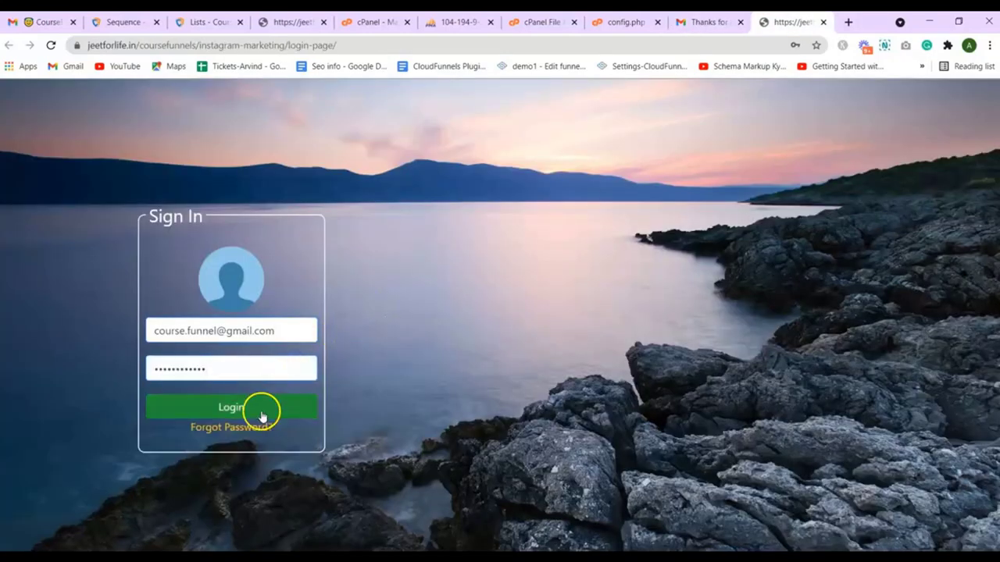
left_click(261, 407)
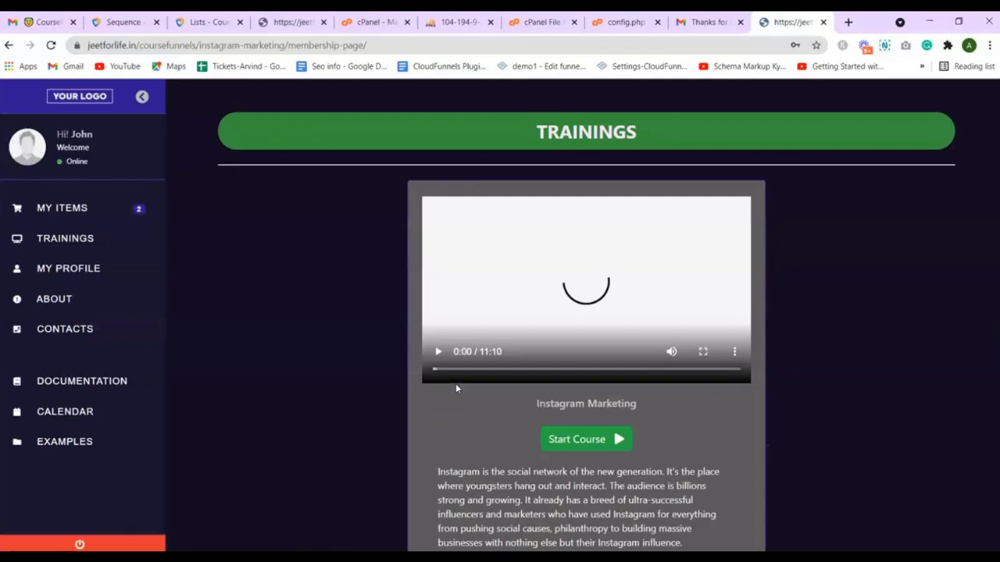
Examine the Instagram Marketing training card on the Trainings page, including its video and course description.
scroll(993, 279, "down", 3)
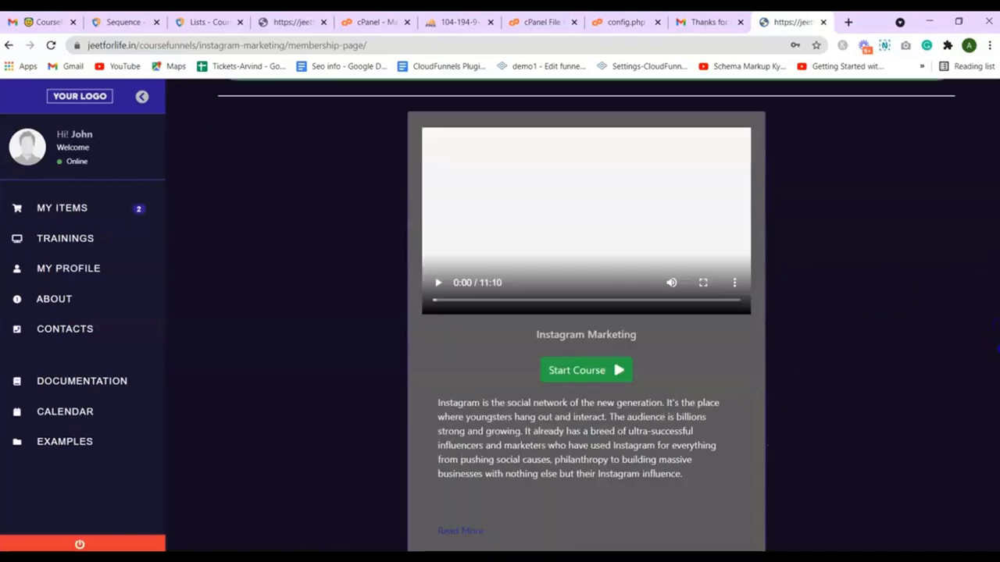
scroll(992, 279, "up", 3)
scroll(993, 408, "down", 4)
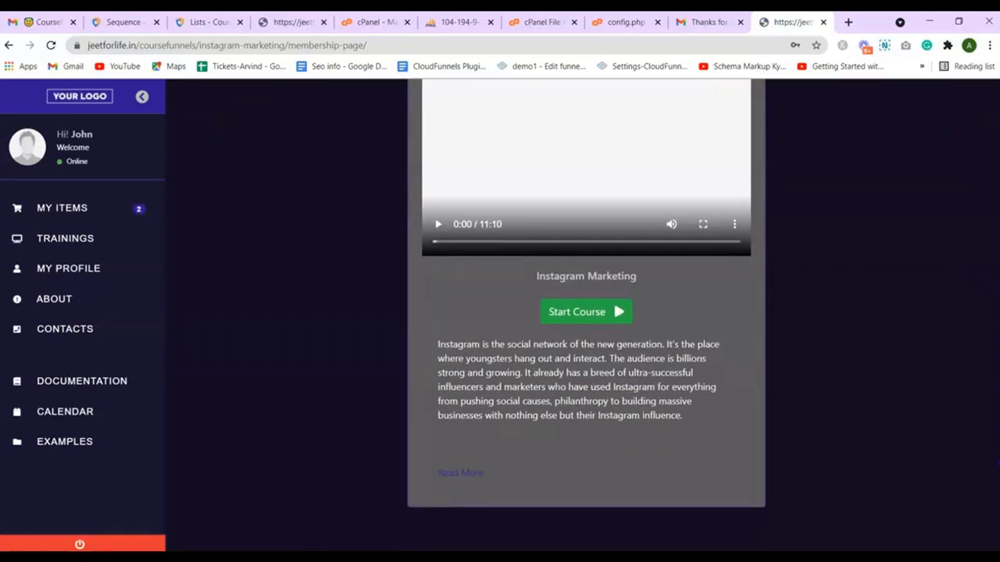
scroll(993, 408, "up", 2)
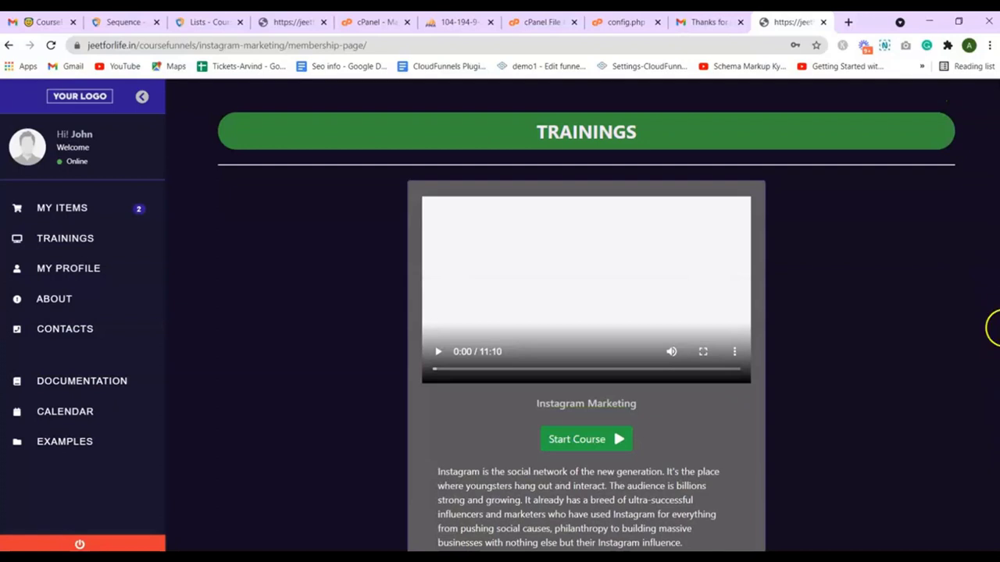
scroll(993, 372, "down", 3)
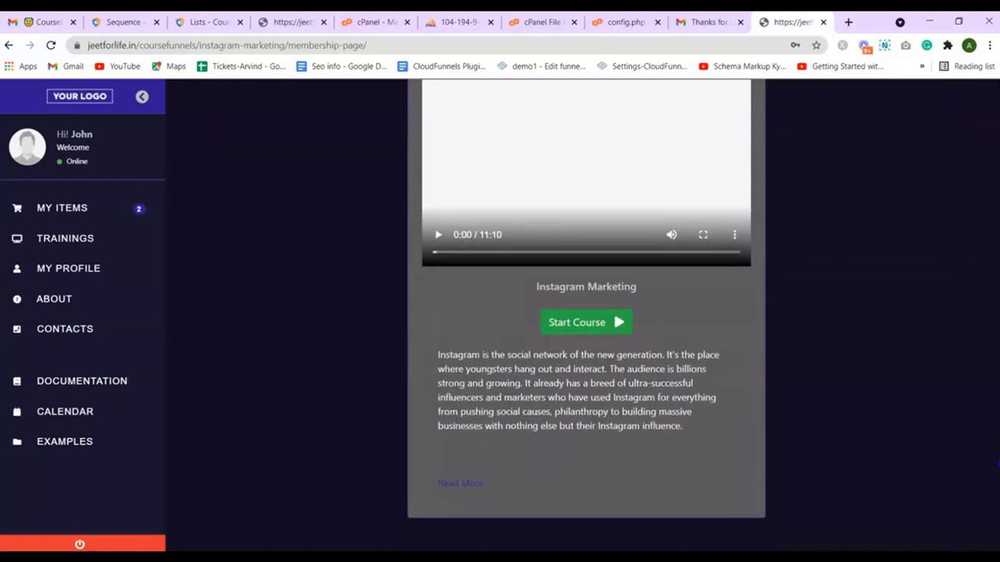
scroll(994, 390, "up", 3)
scroll(993, 308, "down", 2)
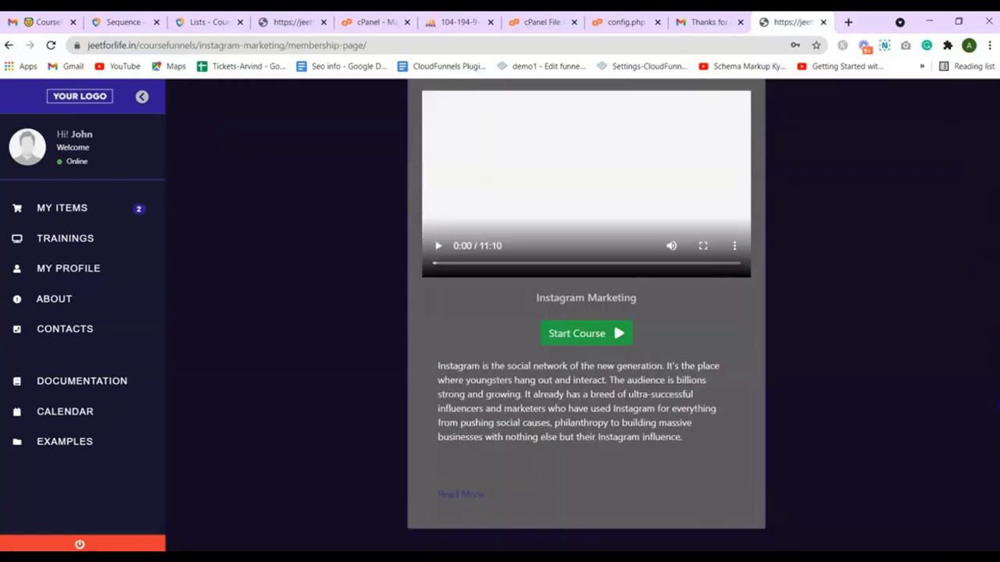
scroll(915, 346, "up", 2)
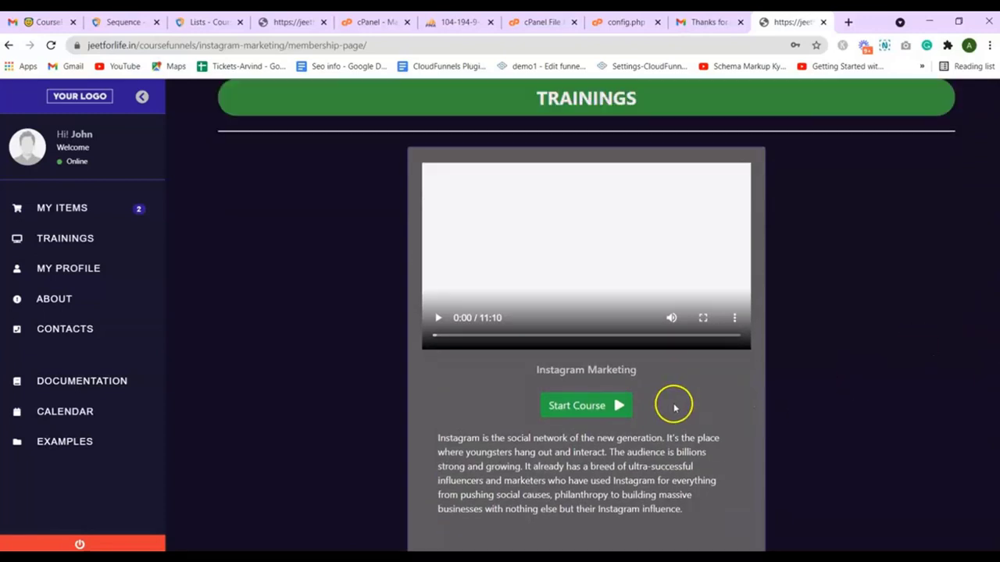
Start the Instagram Marketing course from its training card and view the top of the course page.
left_click(607, 407)
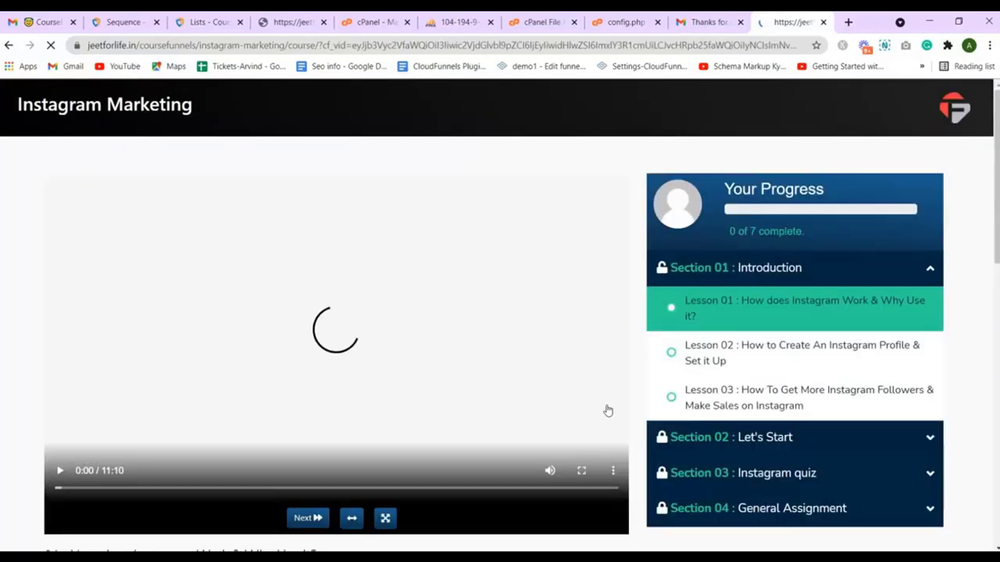
left_click_drag(993, 174, 995, 102)
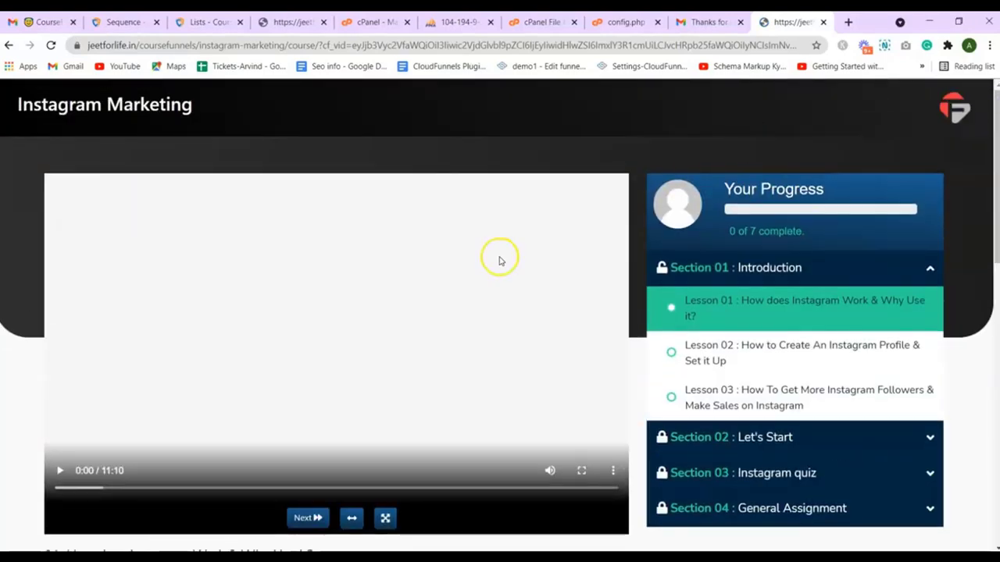